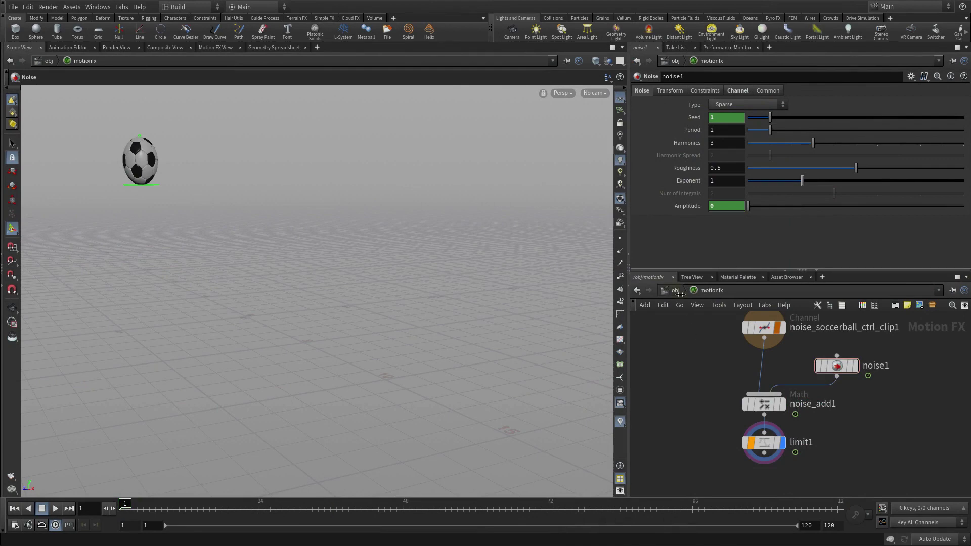
Extract soccerball_anim's geometry into extract_object1 via Modify > Extract, then scrub to check motion
click(675, 291)
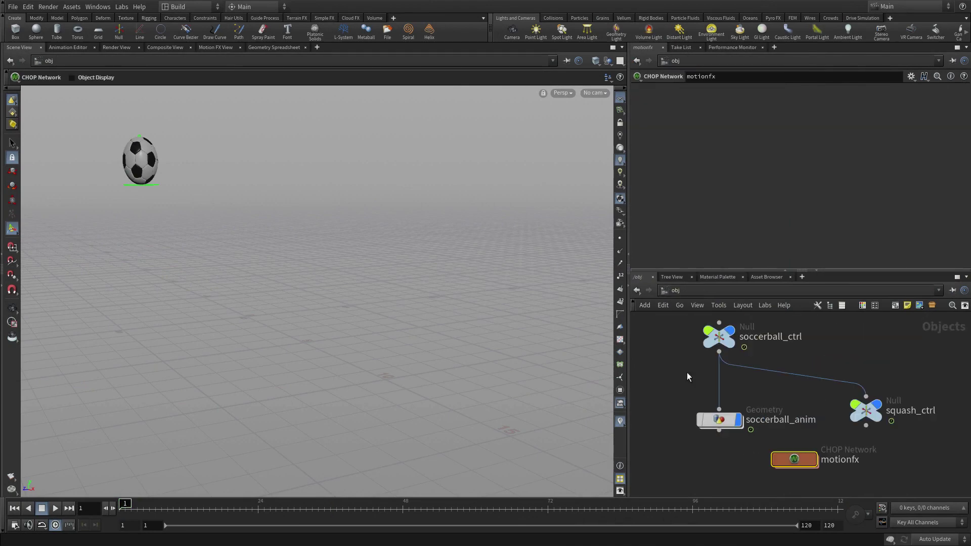
double_click(720, 421)
scroll(731, 440, up, 3)
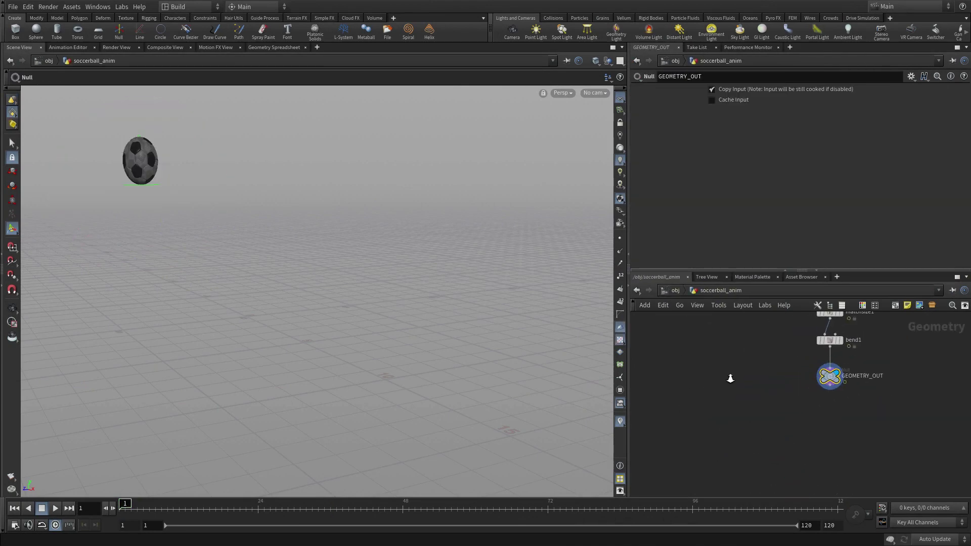
key(n)
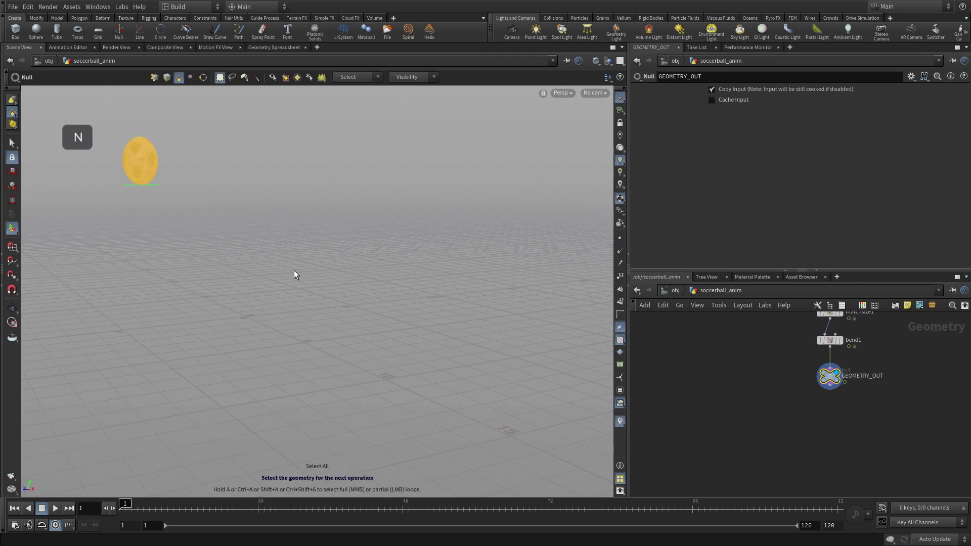
click(36, 18)
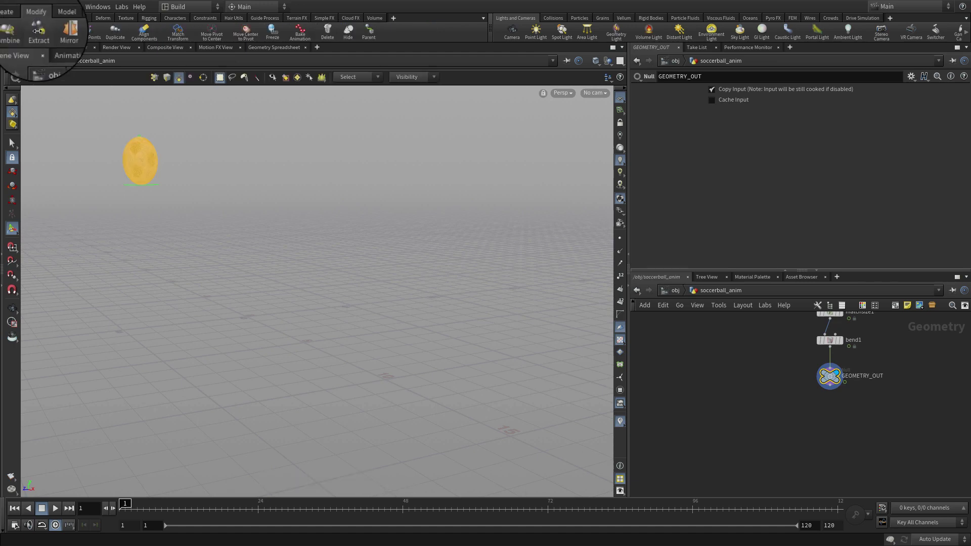
click(38, 31)
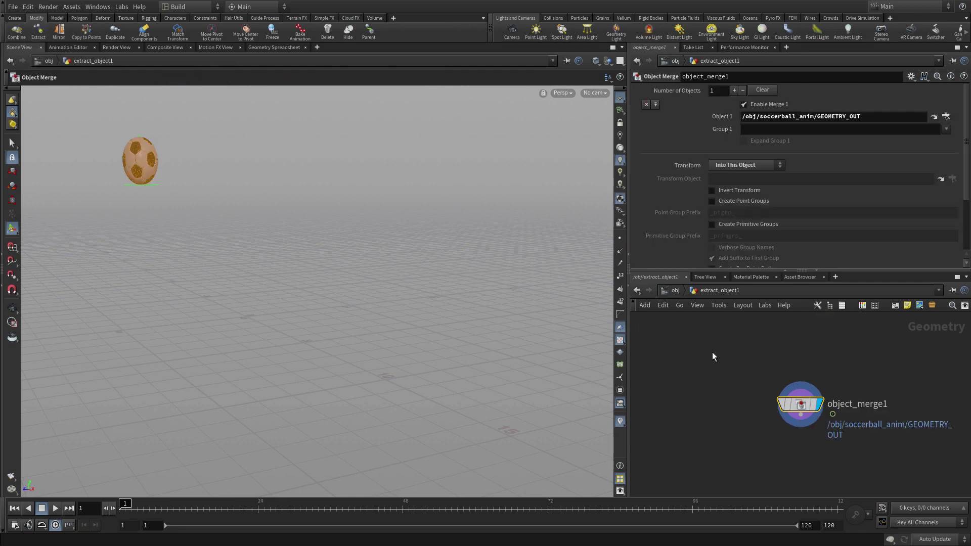
drag(174, 510, 29, 502)
middle_drag(785, 451, 727, 423)
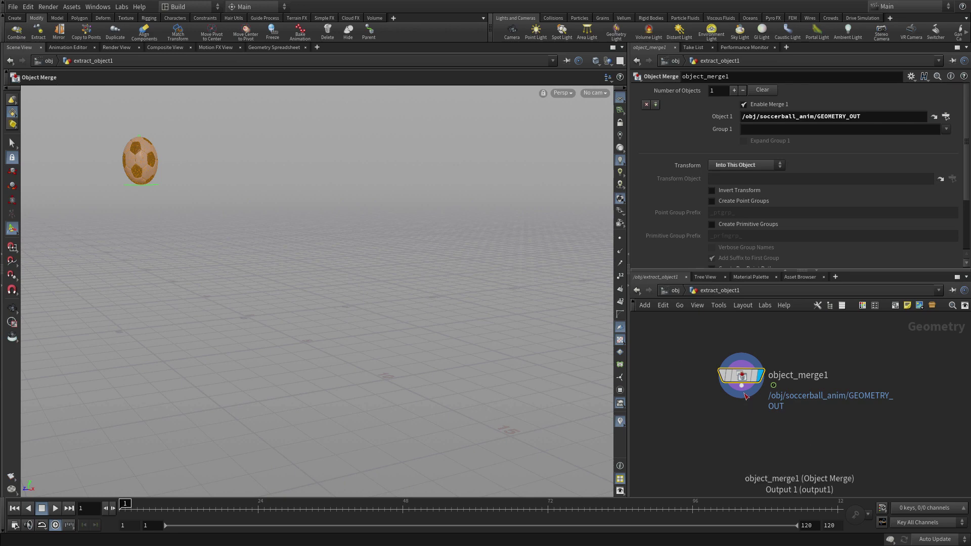
Add a USD Export node wired below object_merge1 and rename it soccerball_anim
key(Tab)
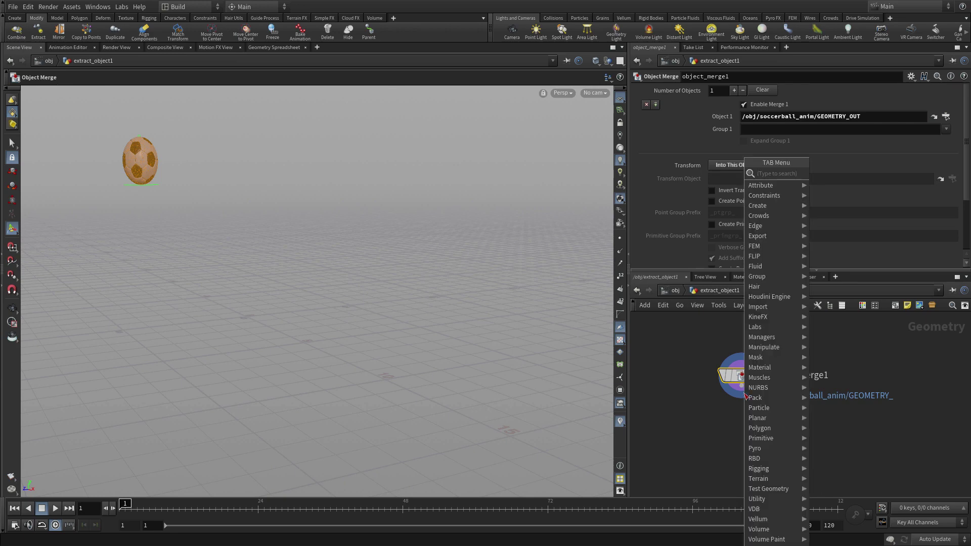
text(usd)
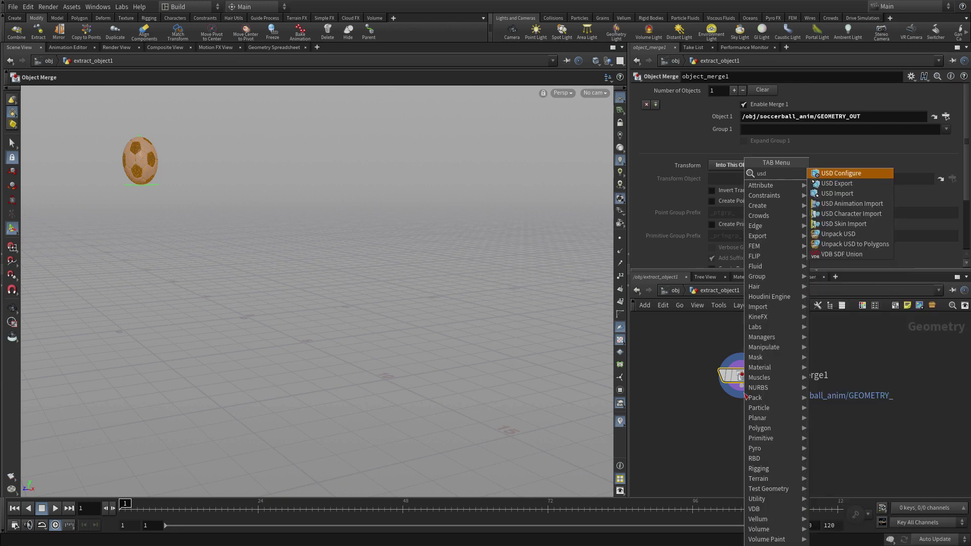
key(Down)
key(Return)
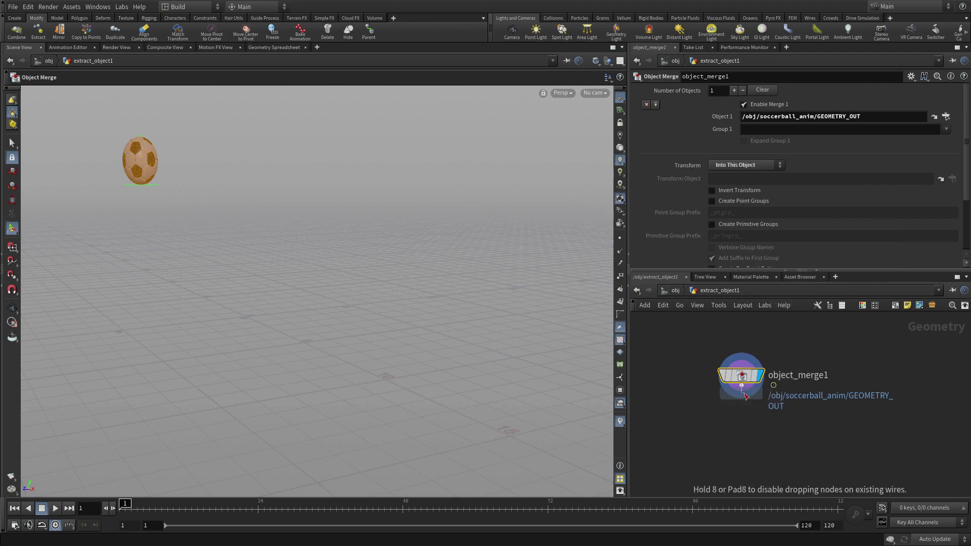
click(747, 447)
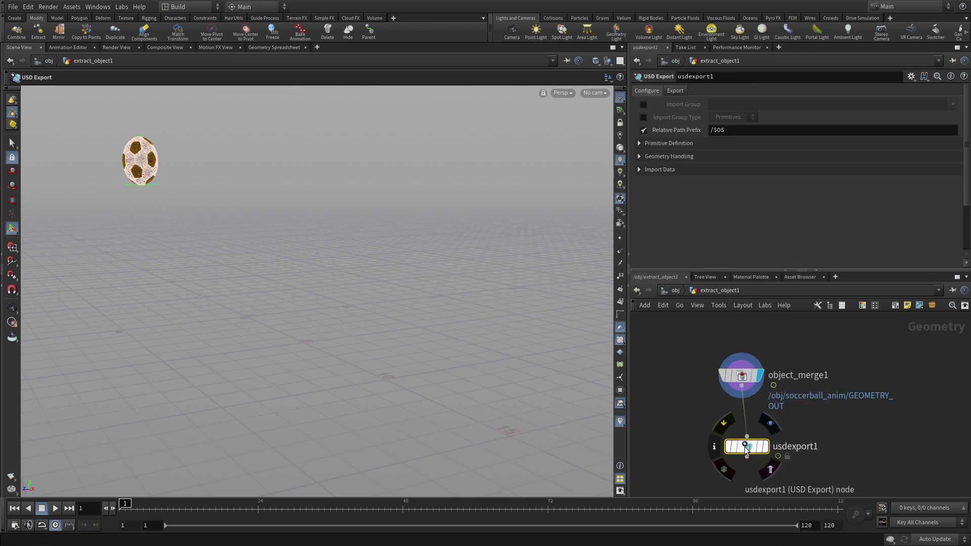
double_click(776, 445)
key(BackSpace)
text(soccerball_anim)
key(Return)
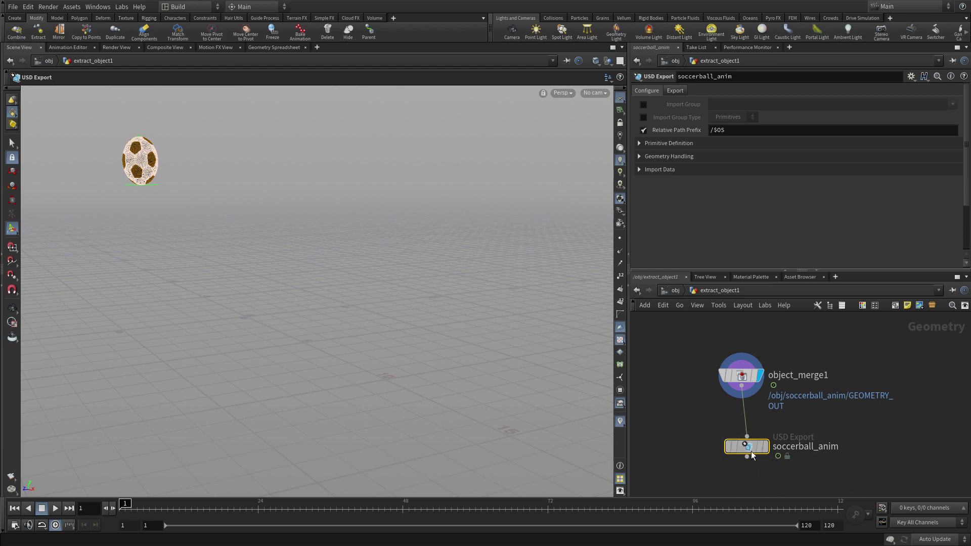
Use Render Frame Range, set output to $HIP/usd/soccerball_anim.usd, and save to disk
click(675, 90)
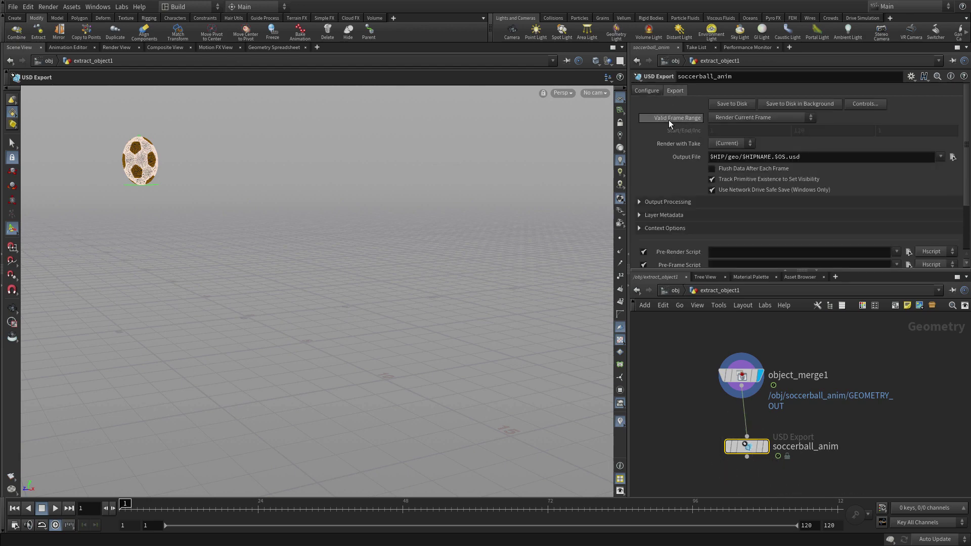
click(728, 118)
click(727, 138)
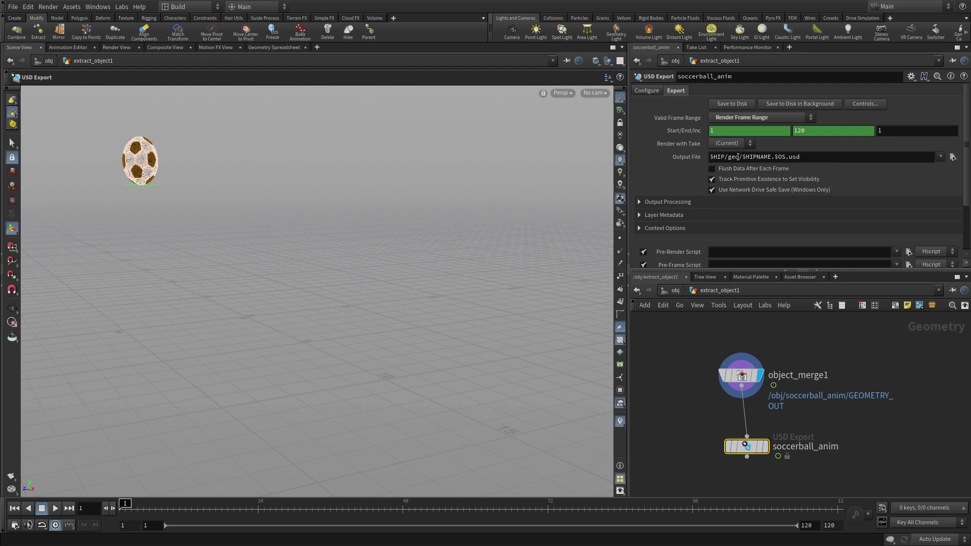
drag(785, 156, 728, 157)
text(usd/)
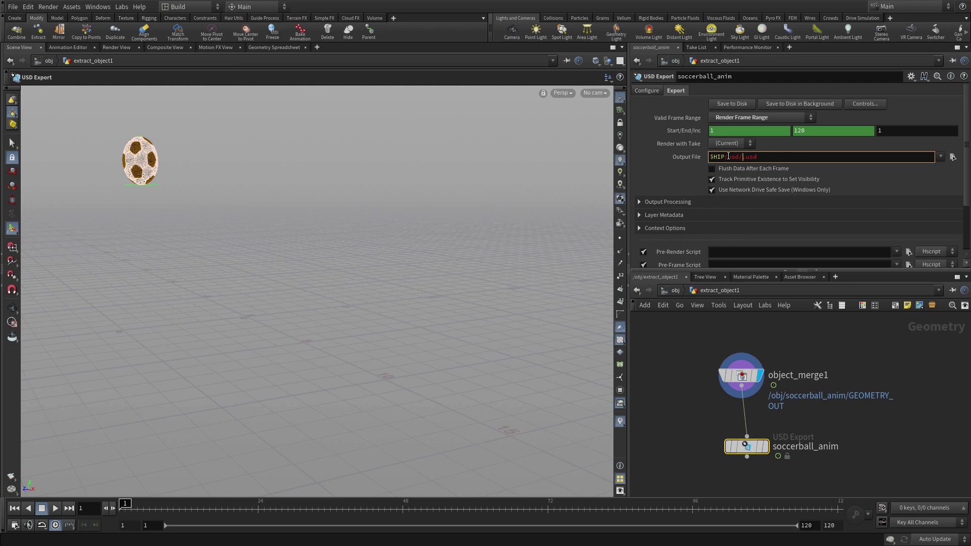
text(soccerball_anim)
key(Return)
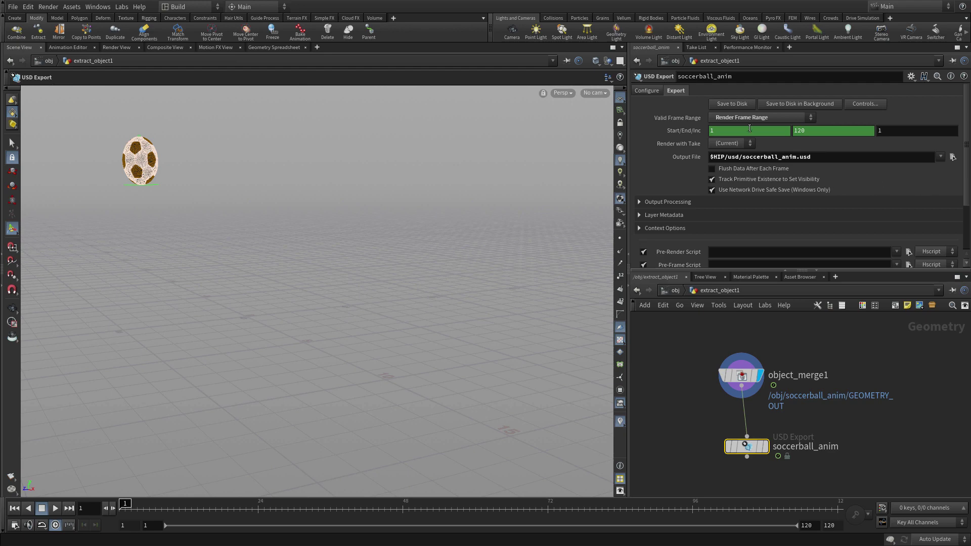
click(740, 104)
Switch to the Solaris desktop and frame the karmarendersettings node
click(674, 347)
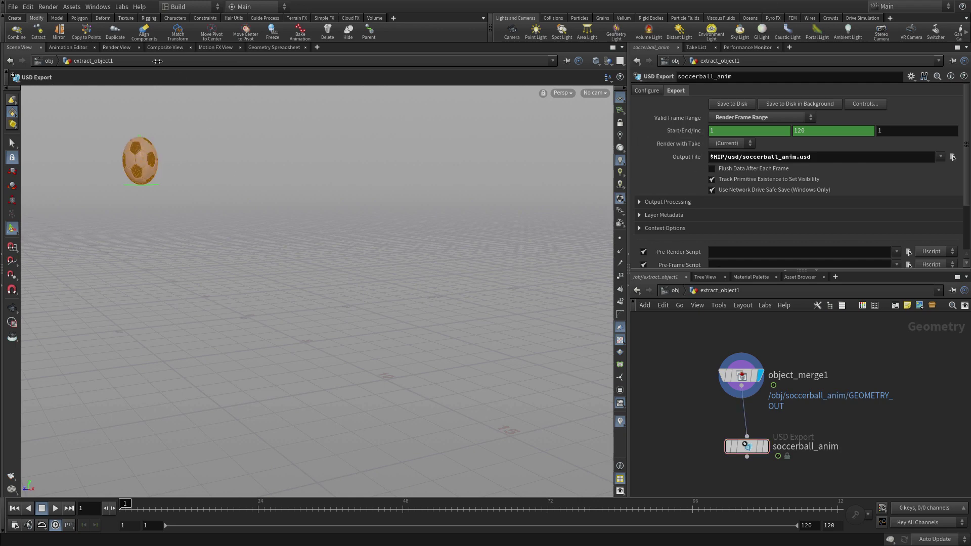
click(178, 8)
click(193, 106)
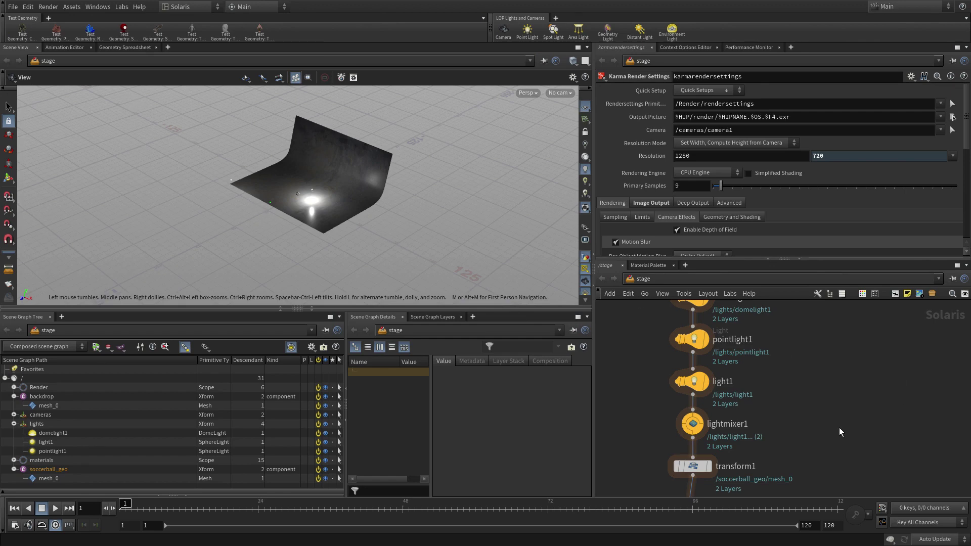
key(f)
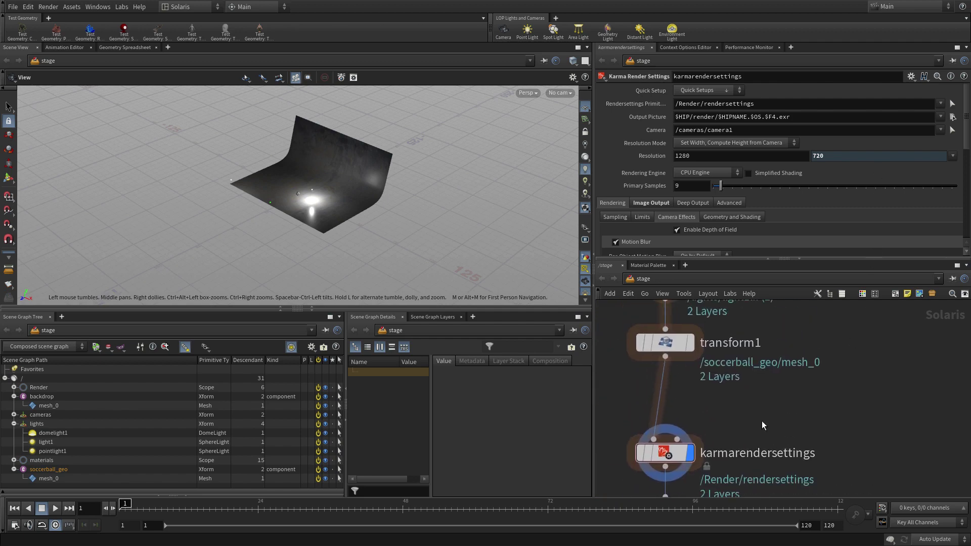
Insert a Null named SHOT_1 between transform1 and karmarendersettings
key(Tab)
text(null)
key(Return)
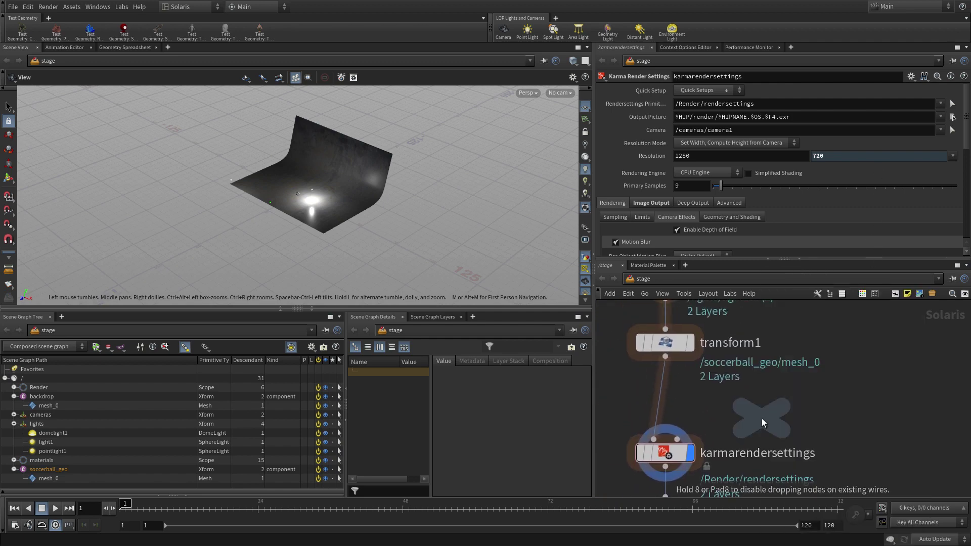
click(658, 407)
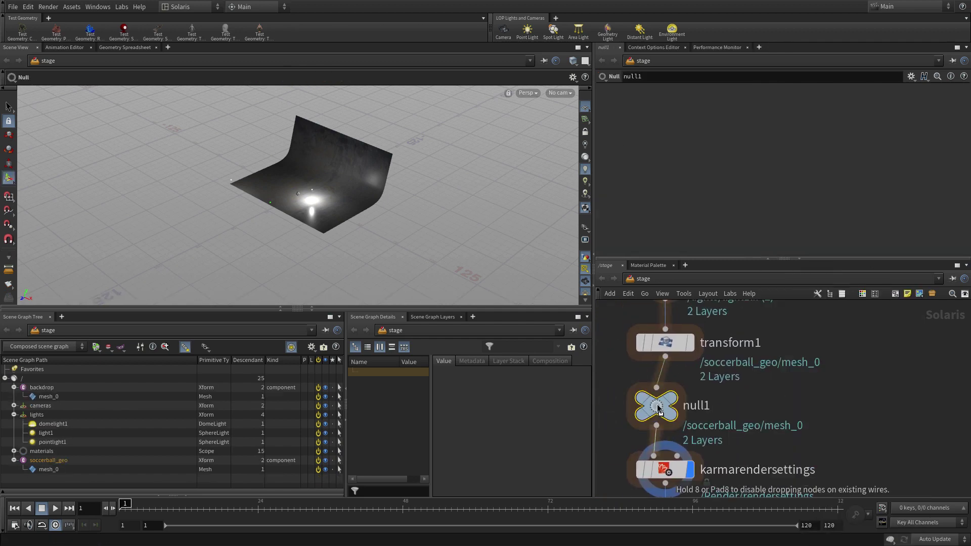
double_click(699, 407)
text(SHOT)
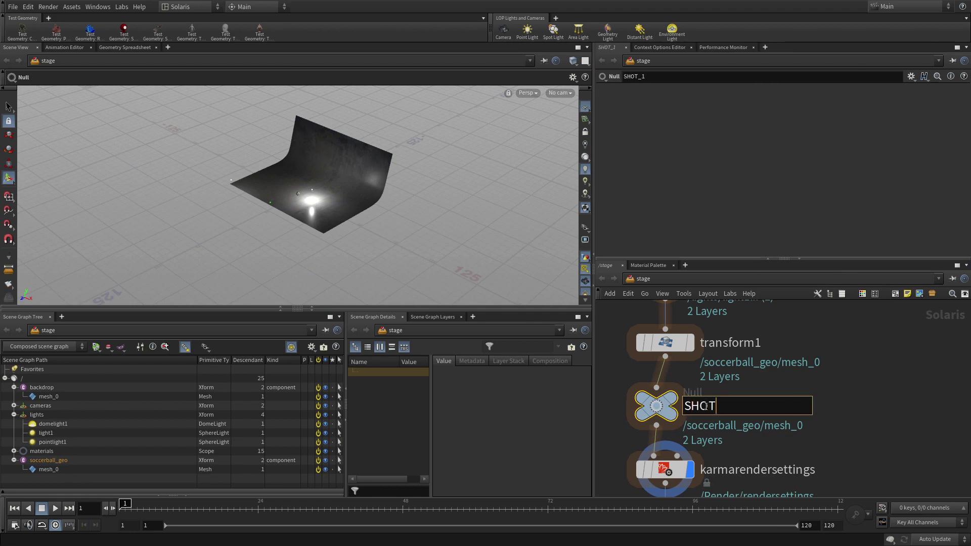
text(_1)
key(Return)
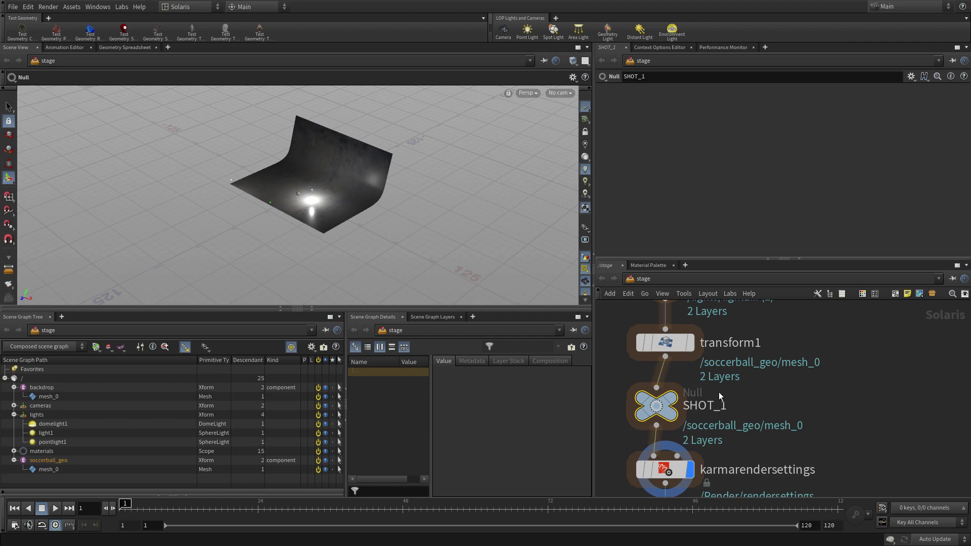
scroll(792, 430, down, 4)
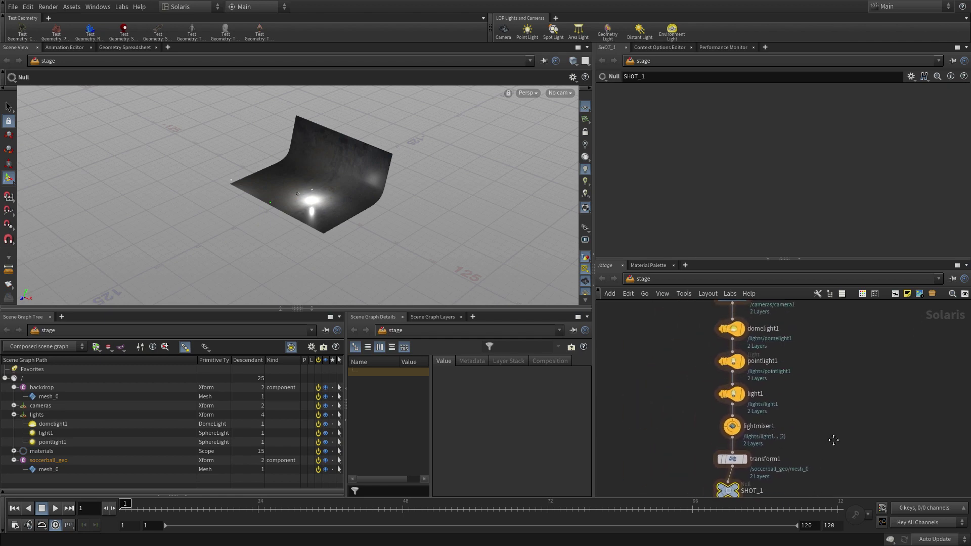
Detach the three light nodes from the chain and move them higher up
middle_drag(829, 442, 797, 468)
drag(774, 351, 840, 426)
middle_drag(768, 376, 749, 484)
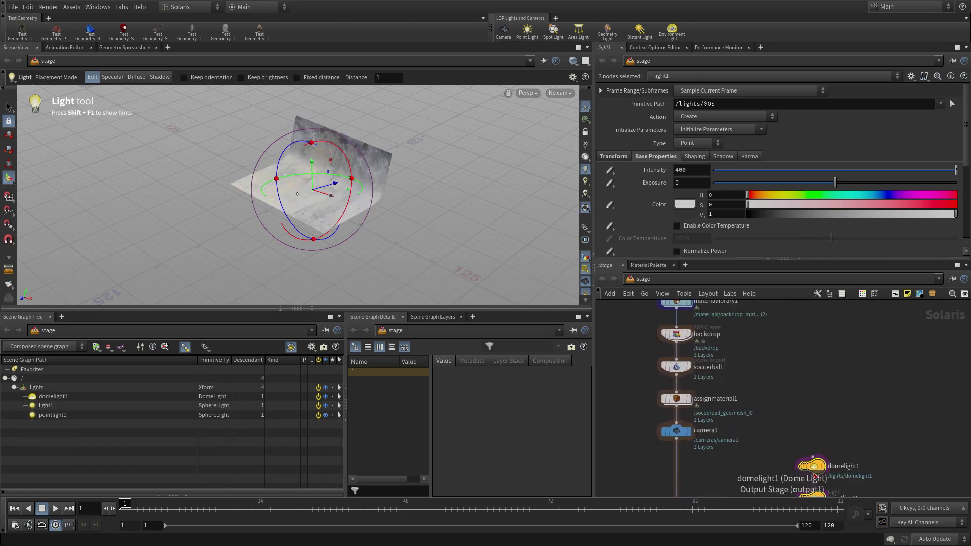
drag(820, 465, 847, 324)
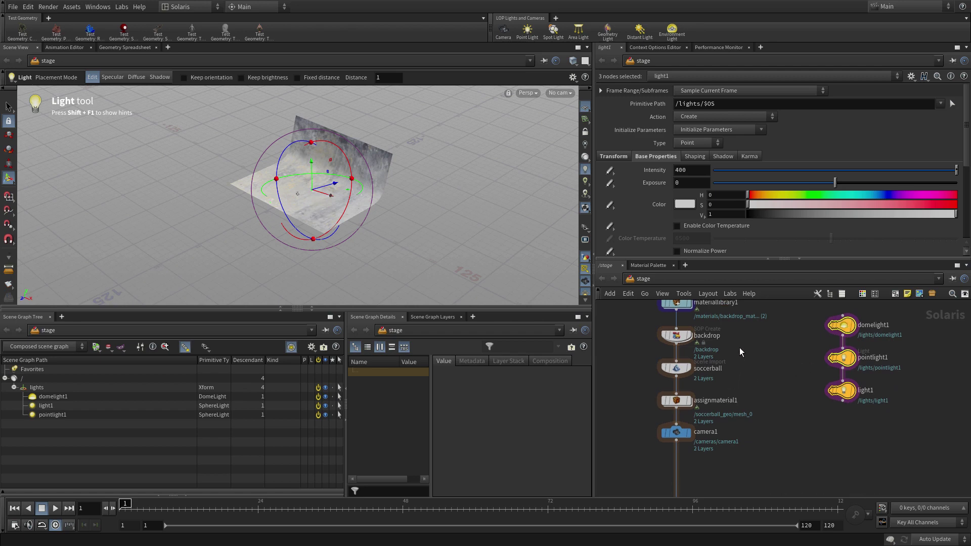
Move materiallibrary1 up and insert the three lights into the chain above backdrop
middle_drag(739, 348, 727, 468)
mouse_move(814, 447)
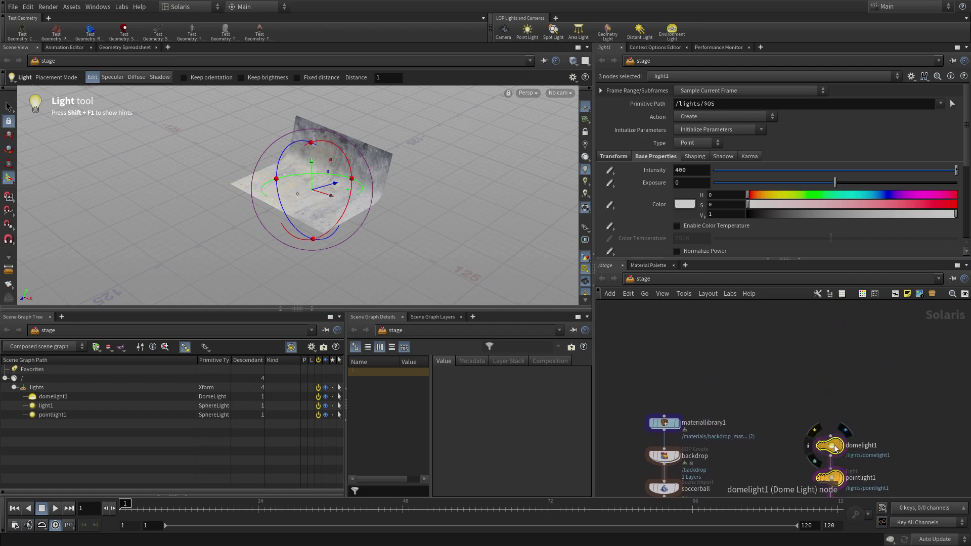
drag(672, 425, 672, 324)
middle_drag(793, 425, 784, 404)
drag(774, 397, 865, 495)
drag(839, 432, 675, 349)
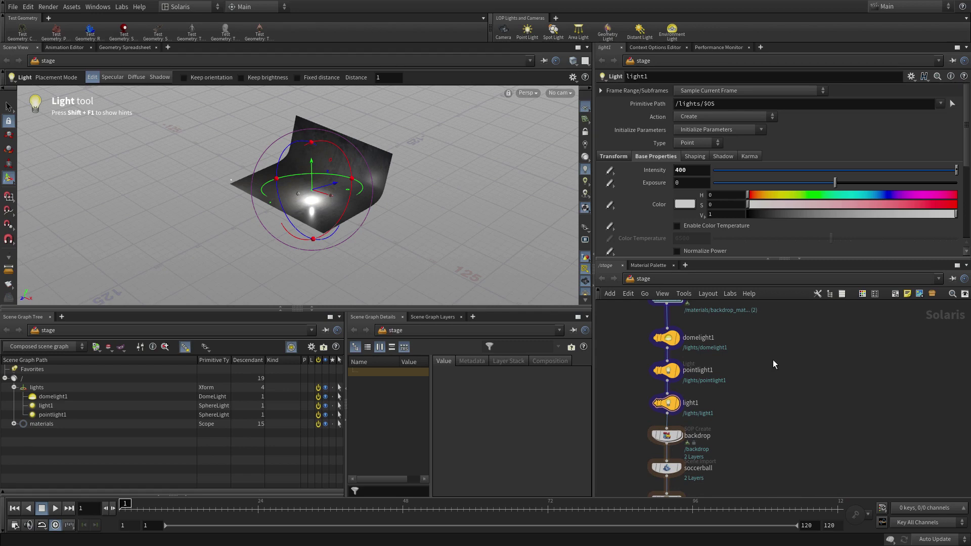
Shift the five lighting and backdrop nodes right, away from soccerball
middle_drag(760, 384, 761, 436)
right_drag(779, 422, 758, 414)
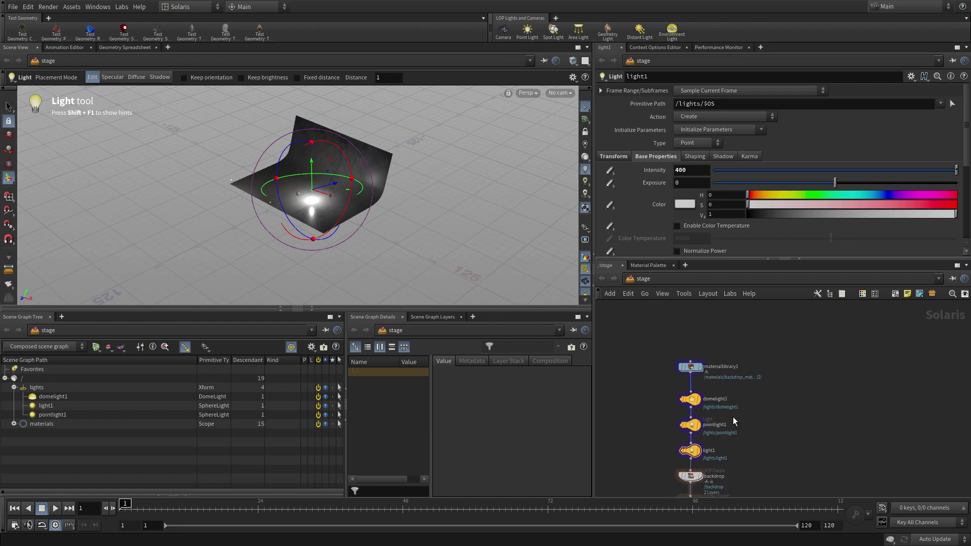
middle_drag(769, 444, 752, 410)
drag(646, 338, 784, 438)
middle_drag(875, 456, 826, 361)
Create a Reference node, reference1, in the stage network
click(778, 390)
key(Tab)
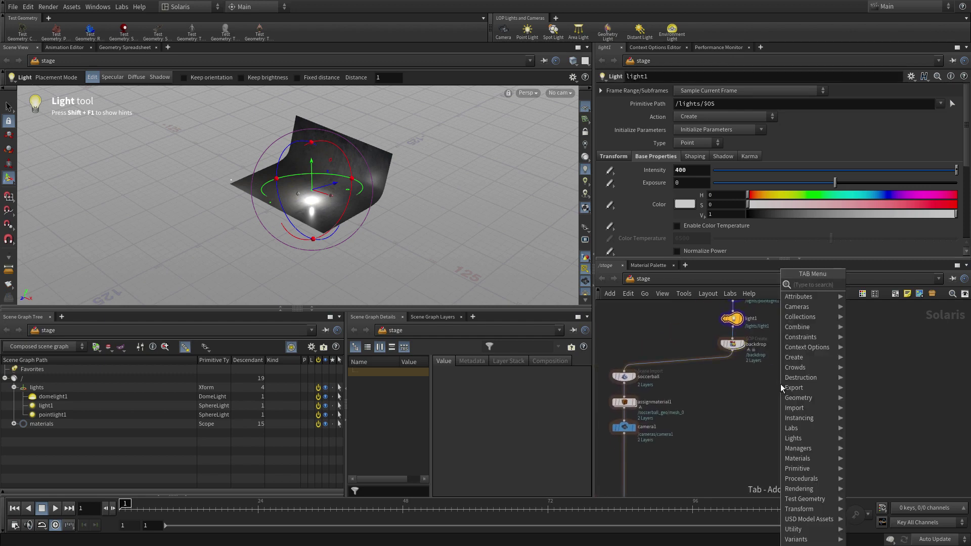
text(ref)
key(Return)
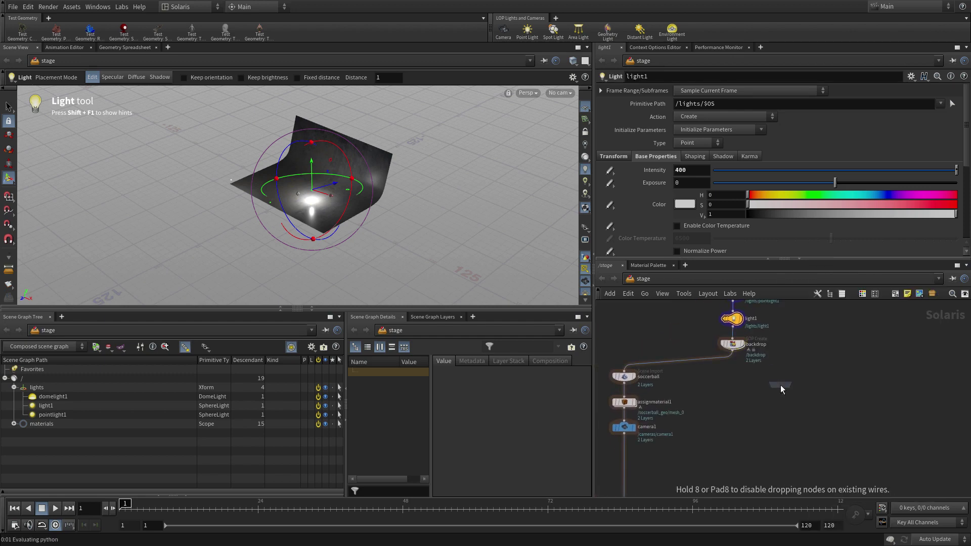
click(791, 394)
middle_drag(808, 454, 793, 429)
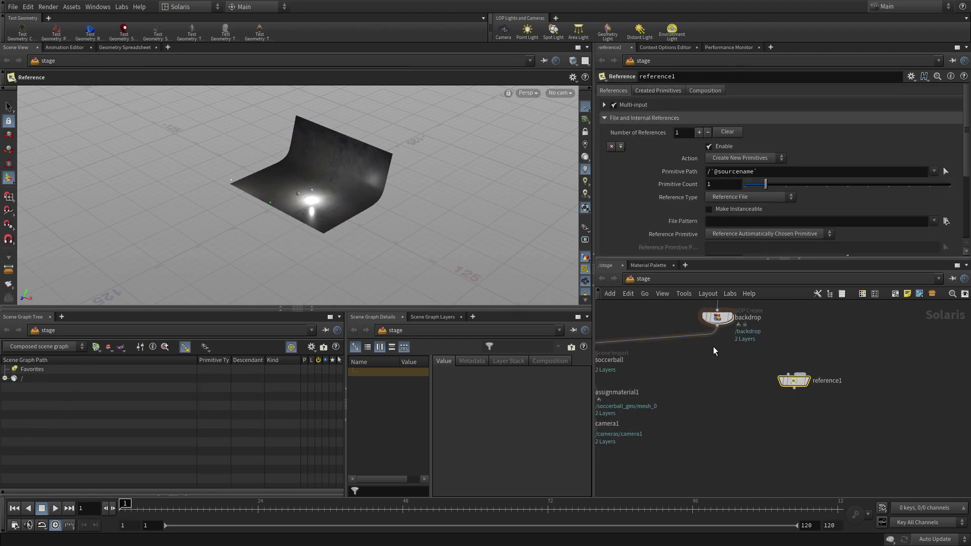
Wire backdrop into reference1, set its display flag, and open the reference file browser
click(716, 326)
click(787, 375)
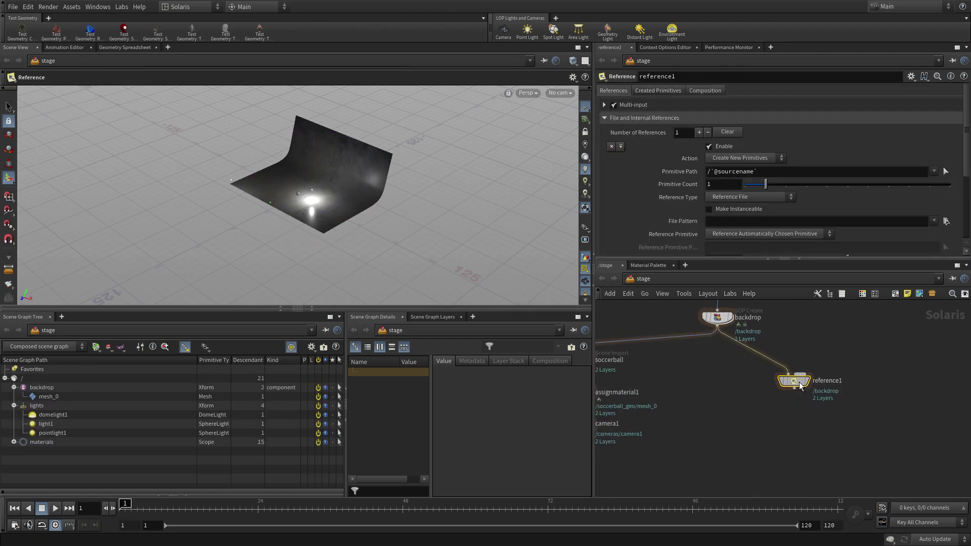
mouse_move(793, 384)
click(812, 366)
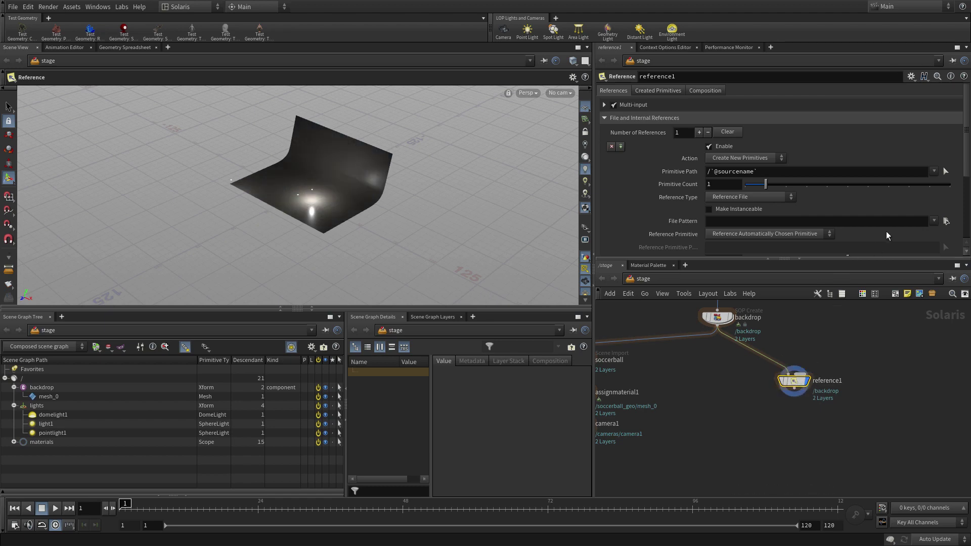
click(946, 221)
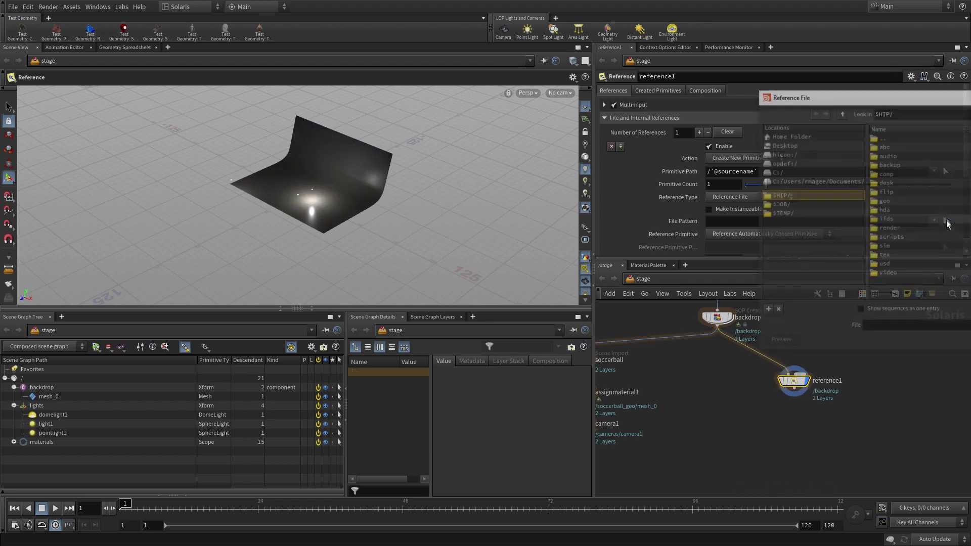
drag(903, 96, 388, 123)
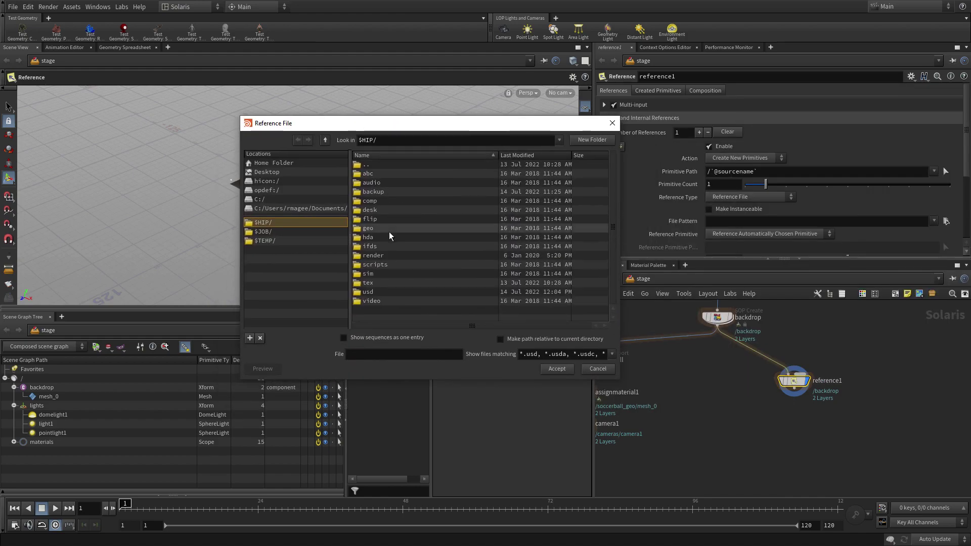
Load usd/soccerball_anim.usd into reference1 and preview the ball's animation to frame 91
double_click(374, 292)
click(369, 173)
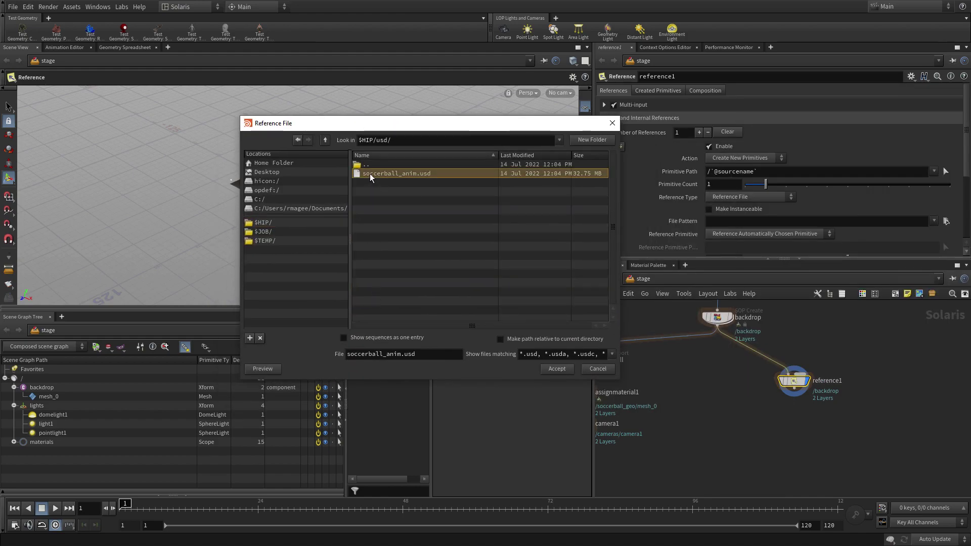
click(557, 369)
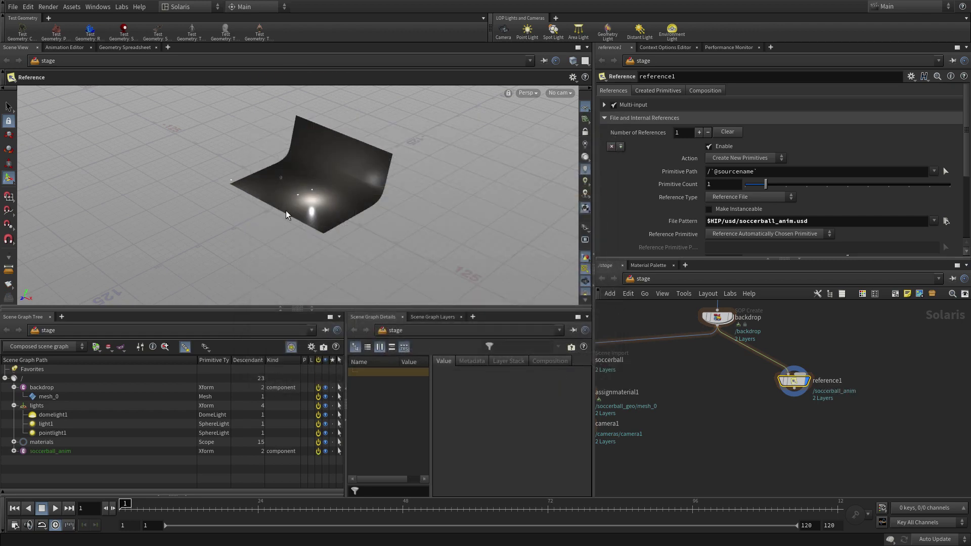
alt+right_drag(286, 210, 565, 107)
alt+drag(528, 135, 567, 117)
alt+middle_drag(548, 125, 473, 190)
alt+right_drag(464, 208, 471, 202)
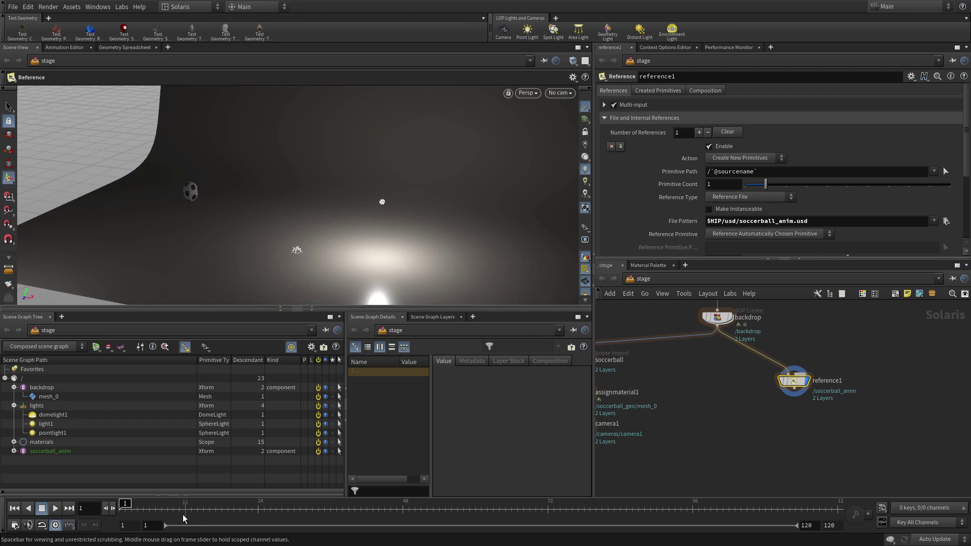
drag(127, 508, 20, 486)
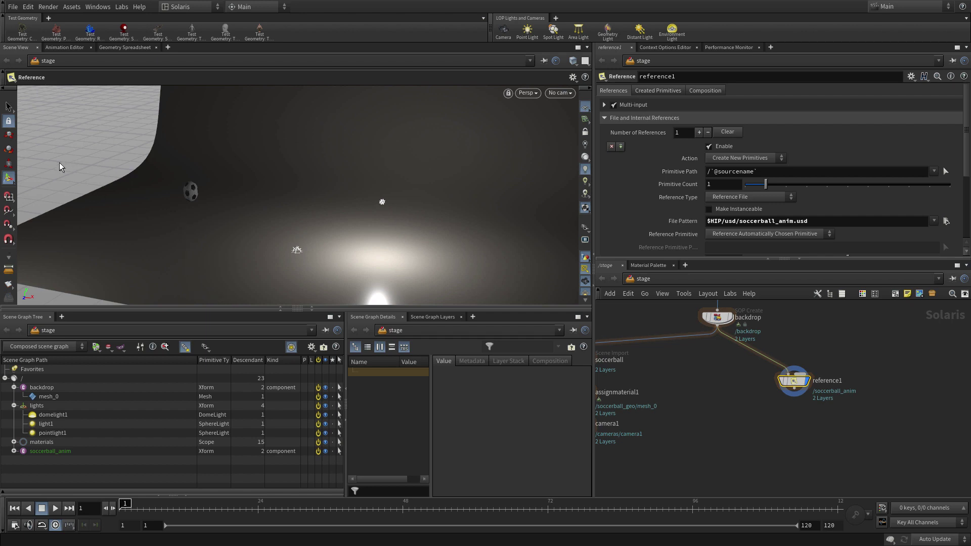
Select the soccer ball mesh and add a Transform node for it
click(8, 106)
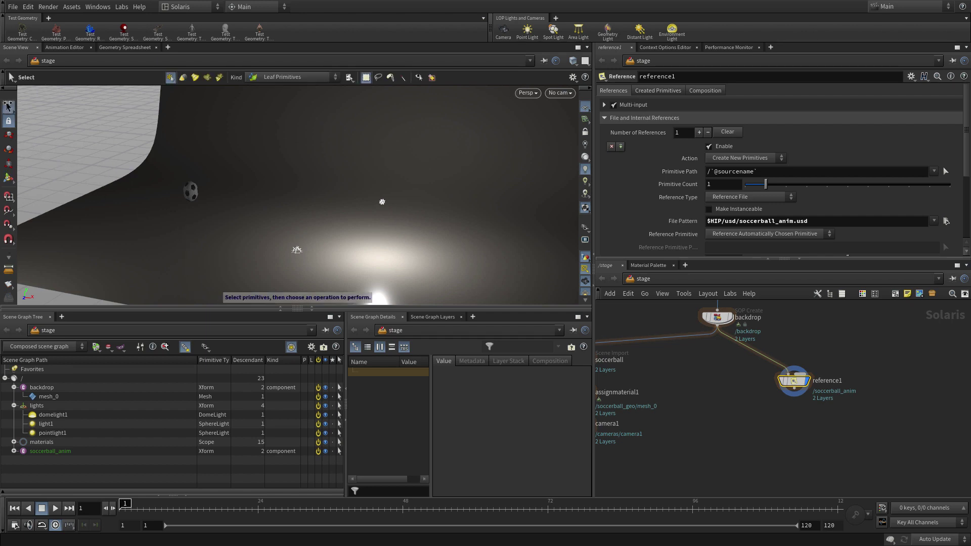
click(191, 192)
key(Tab)
text(transform)
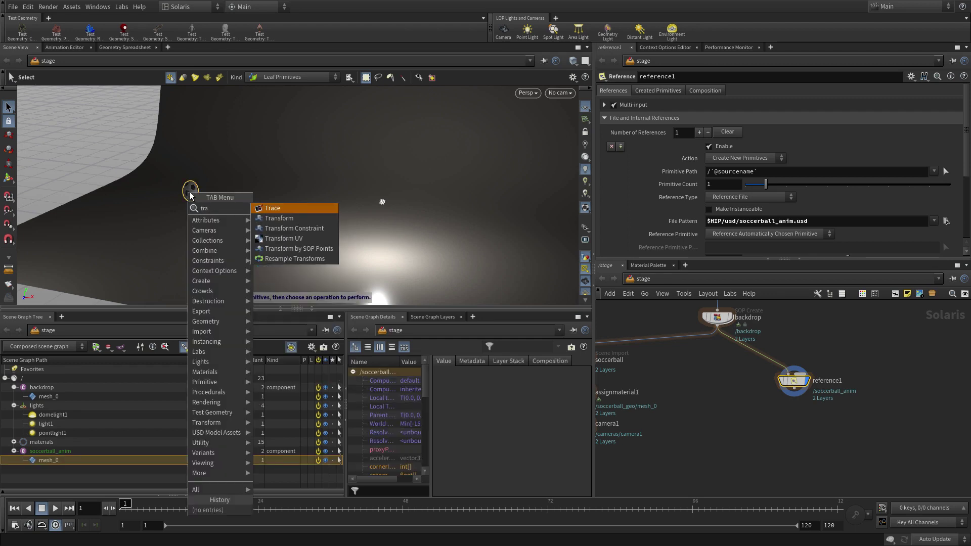
key(Return)
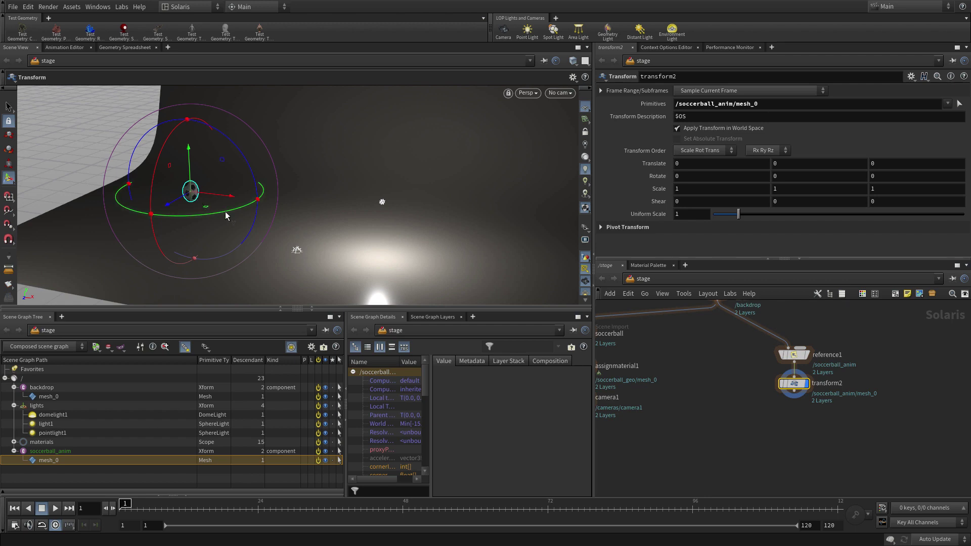
Rotate the ball -86.622 in Y and move it to 7.0614, 0, -25.6106
drag(225, 215, 86, 214)
drag(169, 205, 257, 161)
alt+drag(232, 199, 308, 201)
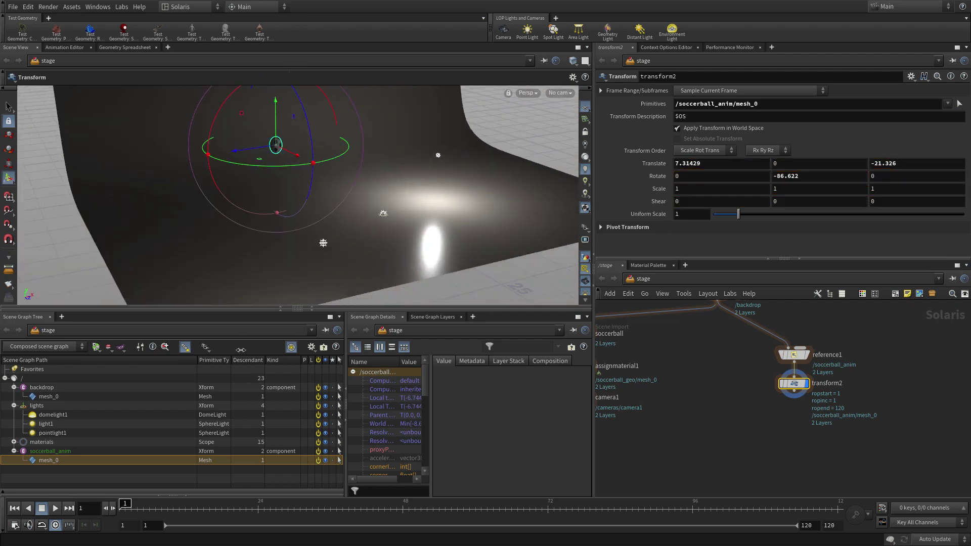
drag(144, 510, 121, 510)
drag(291, 156, 283, 152)
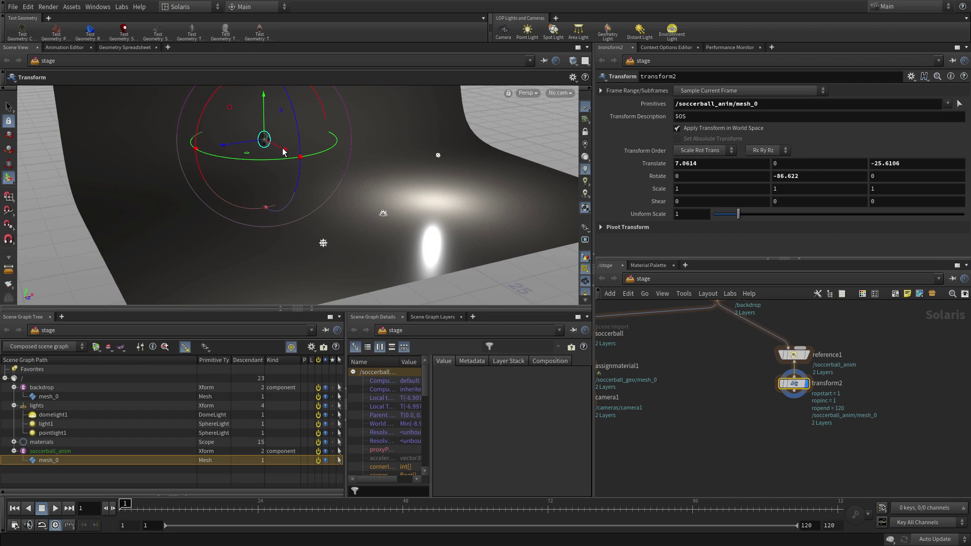
Check the transformed ball's motion from frame 1 to 57 from a closer view
drag(125, 504, 403, 506)
alt+right_drag(370, 187, 415, 161)
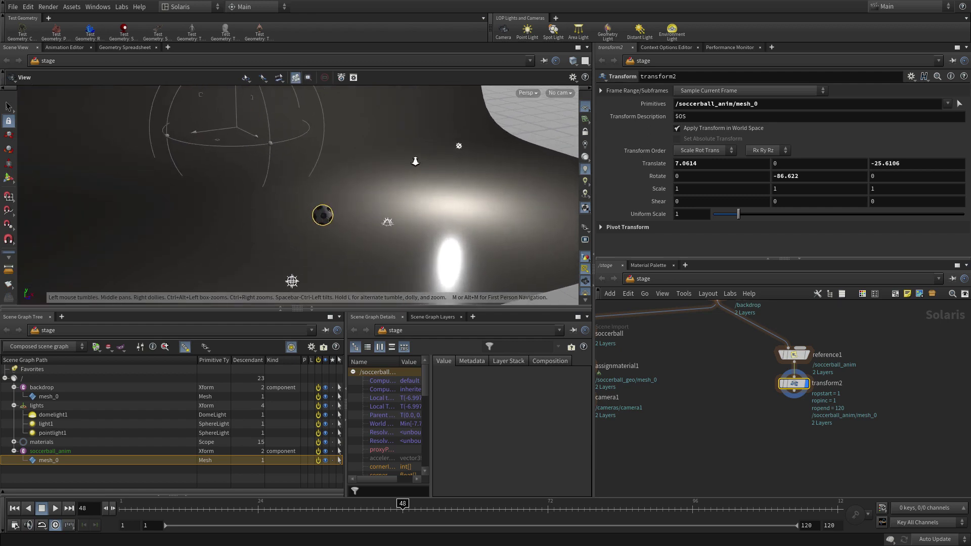
alt+middle_drag(415, 162, 457, 208)
alt+drag(457, 208, 457, 207)
alt+middle_drag(457, 207, 454, 198)
key(Return)
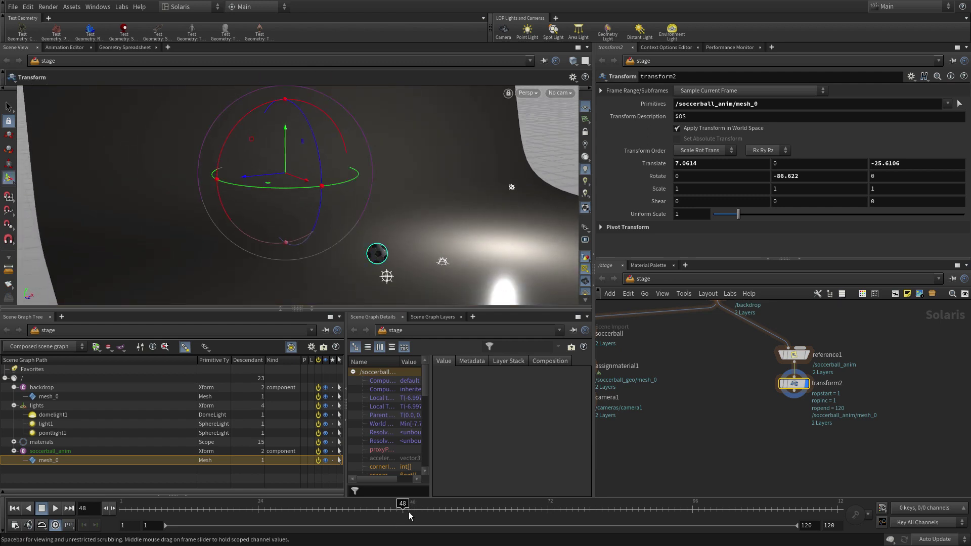
drag(405, 509, 536, 514)
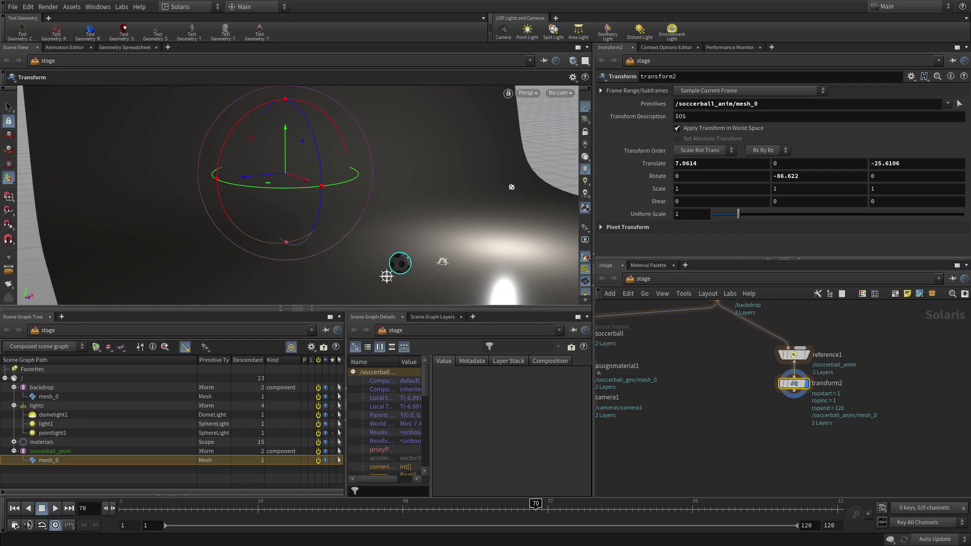
Copy assignmaterial1 to a new assignmaterial2 beside transform2
click(692, 507)
click(690, 439)
middle_drag(682, 431, 723, 428)
click(618, 364)
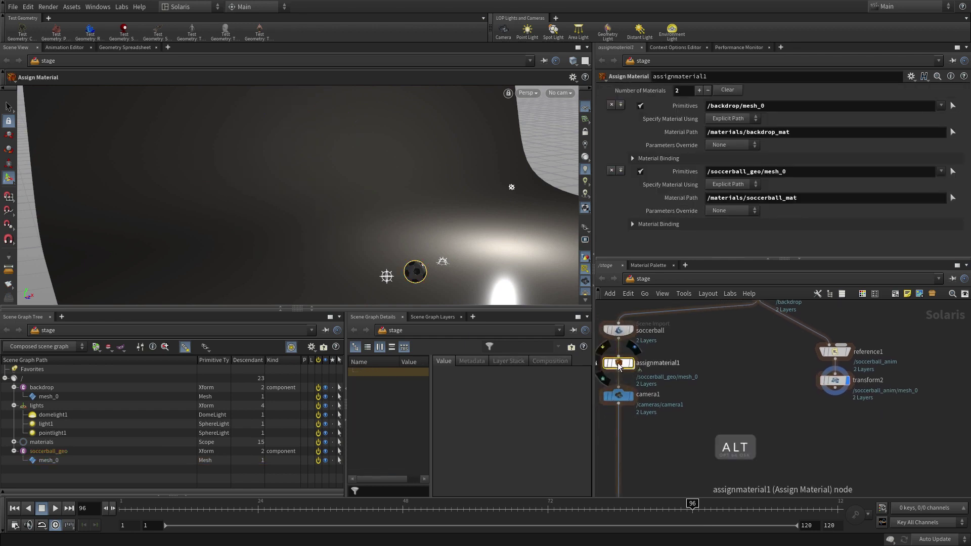
alt+drag(617, 364, 837, 414)
Wire transform2 into assignmaterial2 and point its soccer ball entry at /soccerball_anim/mesh_0
click(847, 419)
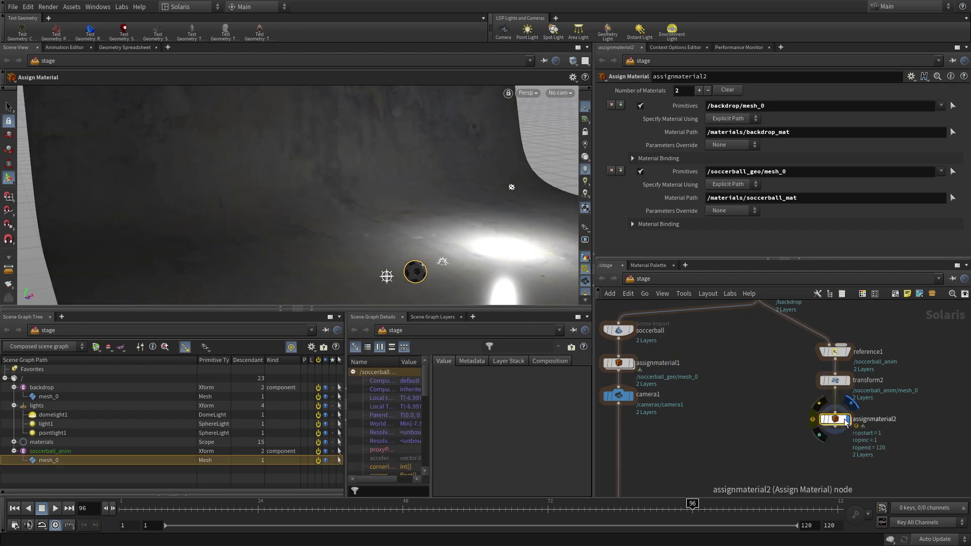
mouse_move(826, 421)
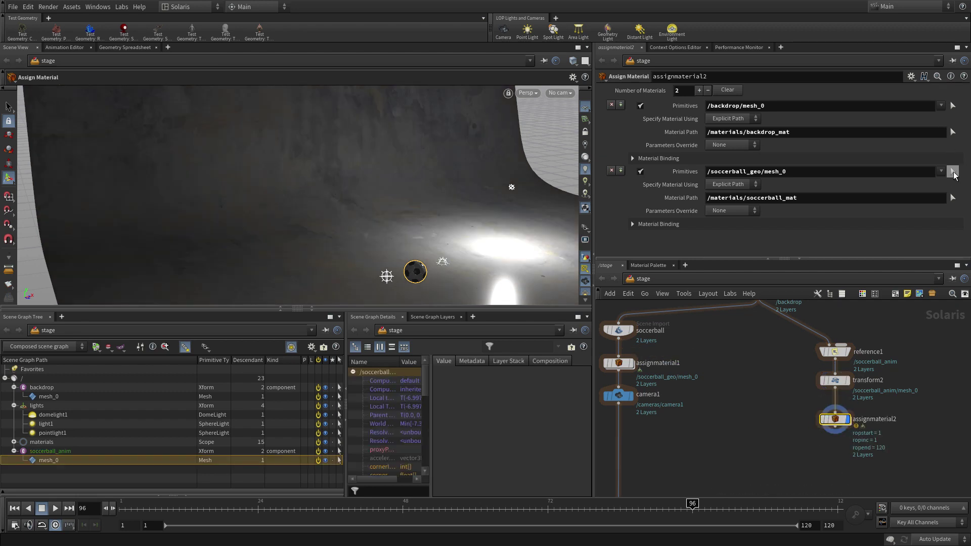
click(953, 172)
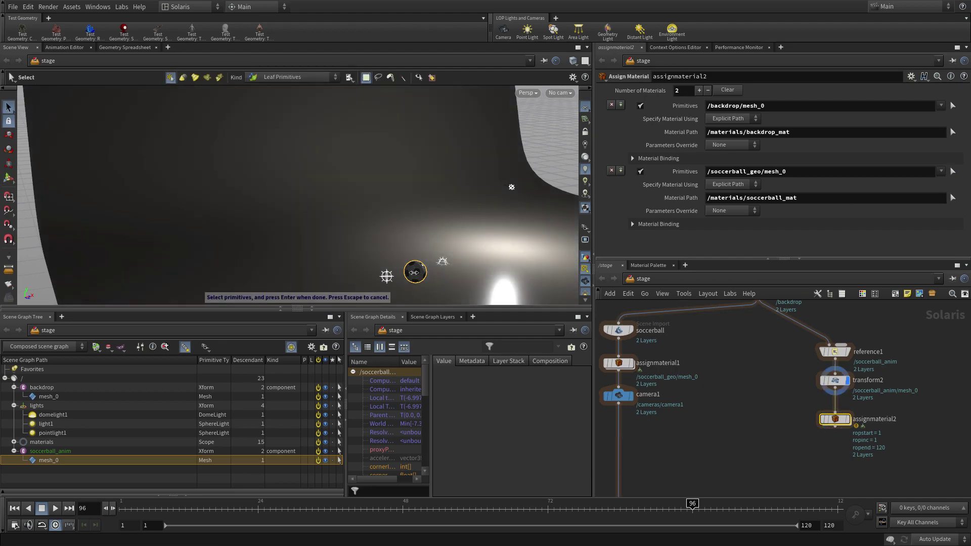
key(Return)
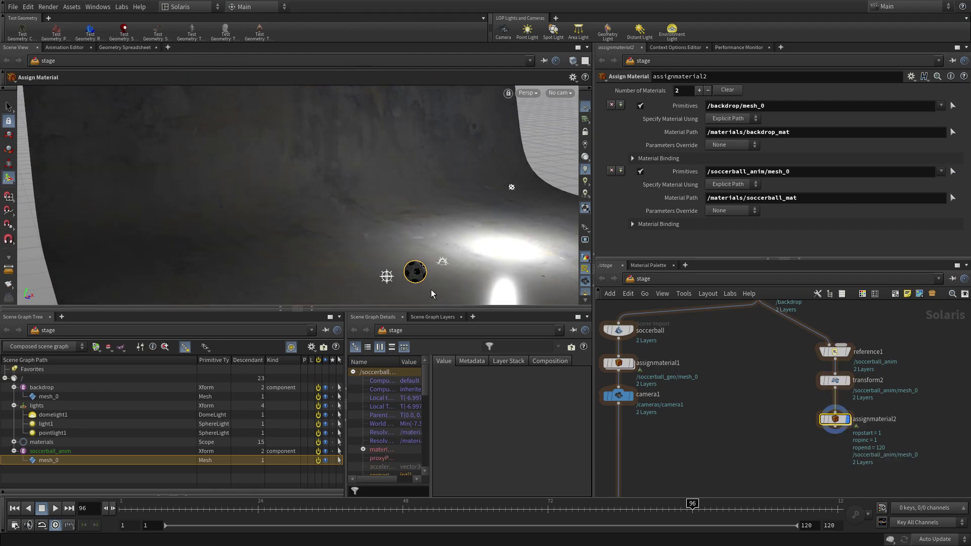
alt+right_drag(404, 290, 372, 259)
key(Return)
middle_drag(716, 444, 680, 381)
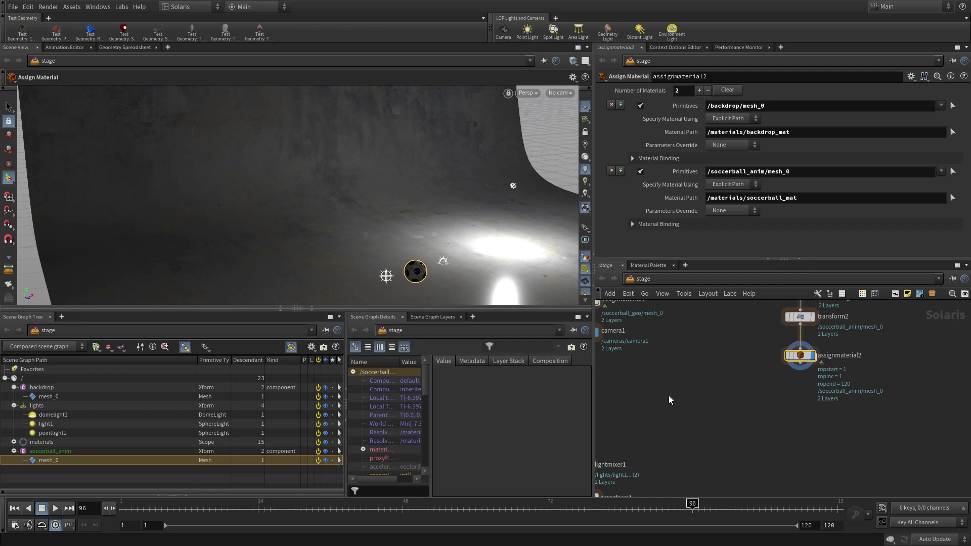
Inspect soccerball_mat on the ball at frame 1 from a lower, closer angle
alt+drag(481, 294, 455, 261)
alt+right_drag(464, 277, 594, 261)
drag(307, 505, 29, 490)
drag(272, 244, 242, 197)
key(Return)
Play through frames 1 to 120 to confirm the ball keeps its material
mouse_move(125, 504)
mouse_down()
mouse_move(741, 504)
mouse_move(125, 504)
mouse_up()
alt+drag(156, 195, 258, 215)
key(Return)
drag(126, 502, 104, 507)
key(space)
drag(203, 194, 184, 195)
key(Return)
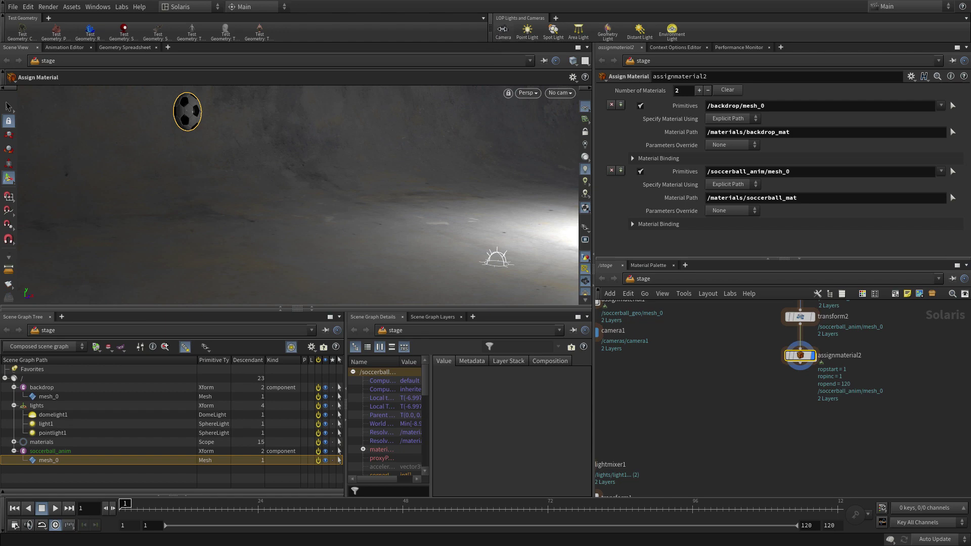
Add camera2 from the current view and lock it to the viewport
click(503, 29)
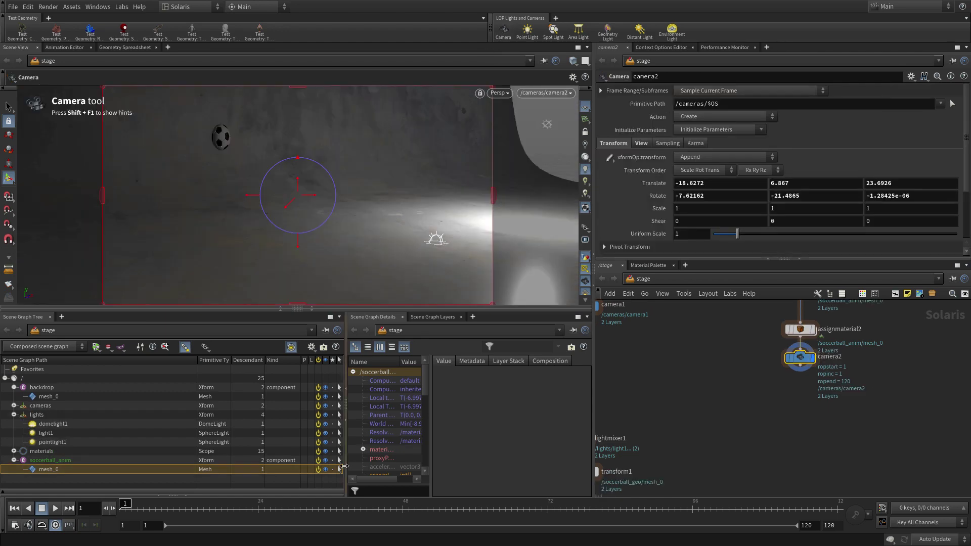
drag(129, 504, 423, 503)
click(585, 132)
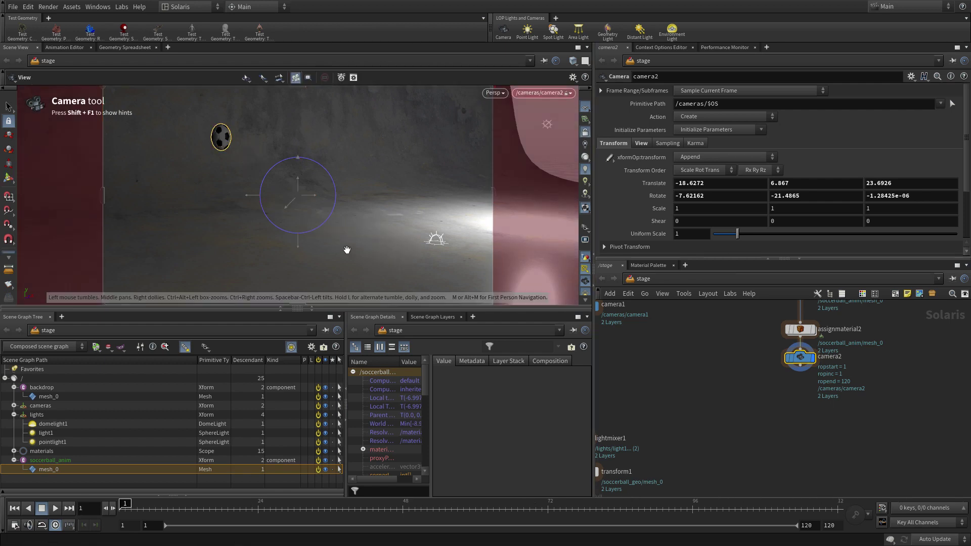
Dolly, pan and tilt camera2 so the ball stays in frame through frame 120
alt+right_drag(346, 252, 398, 234)
alt+middle_drag(399, 234, 330, 235)
alt+drag(357, 236, 347, 237)
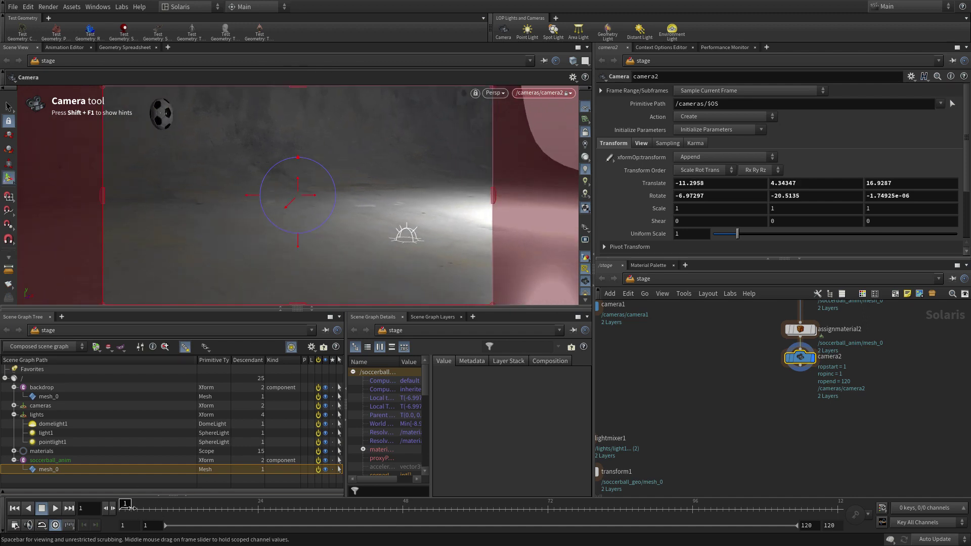
mouse_move(128, 507)
mouse_down()
mouse_move(837, 507)
mouse_move(121, 507)
mouse_up()
middle_drag(340, 273, 364, 265)
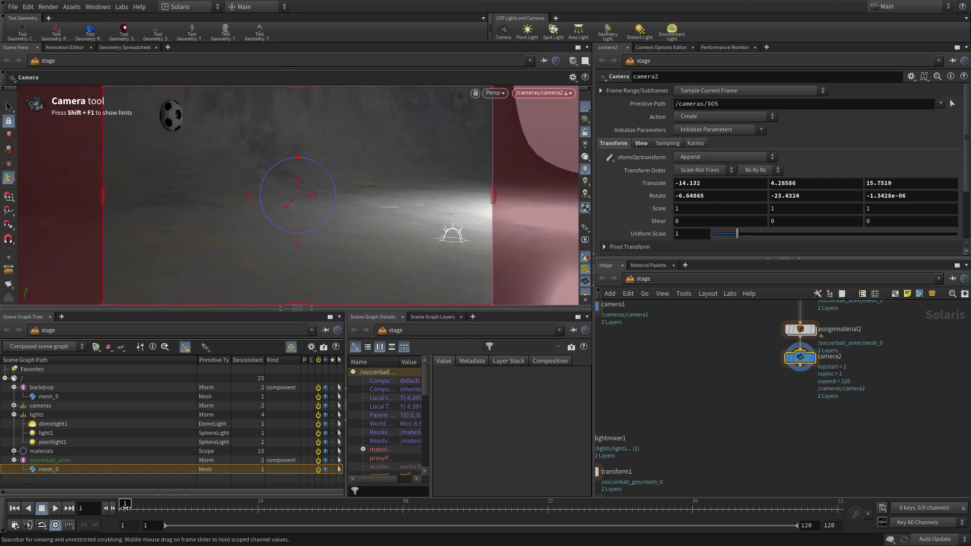
mouse_move(126, 505)
mouse_down()
mouse_move(837, 507)
mouse_move(126, 506)
mouse_up()
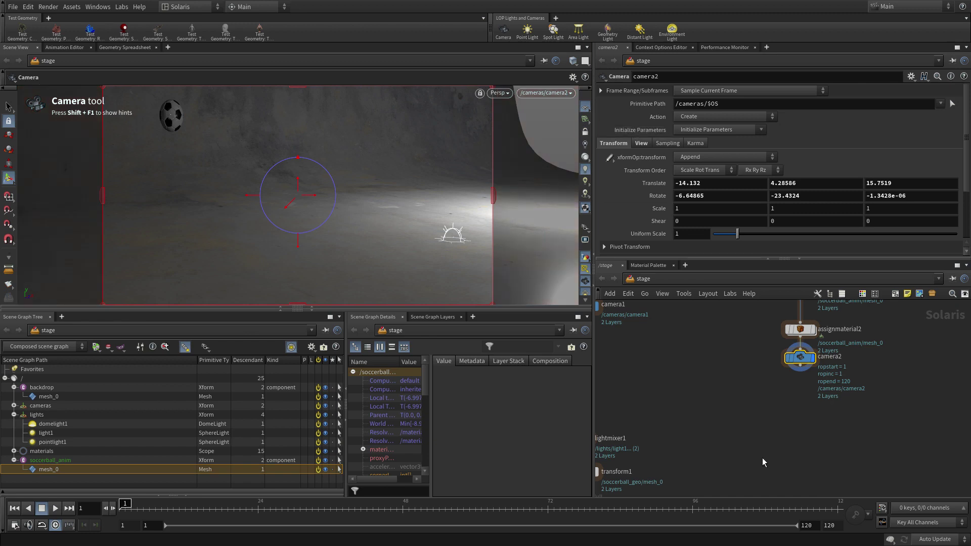
middle_drag(762, 458, 781, 436)
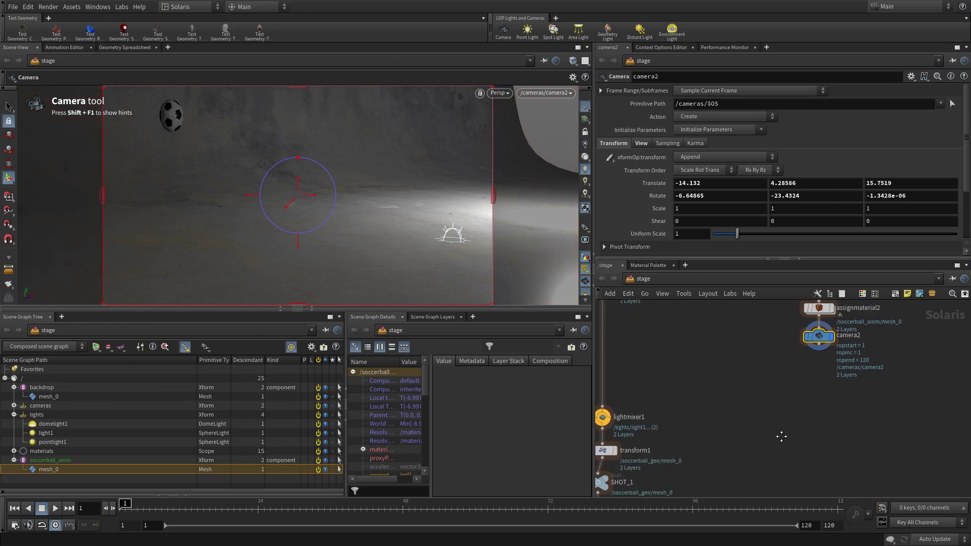
Add a Light Mixer node, lightmixer2, wired below camera2
key(Tab)
text(ligh)
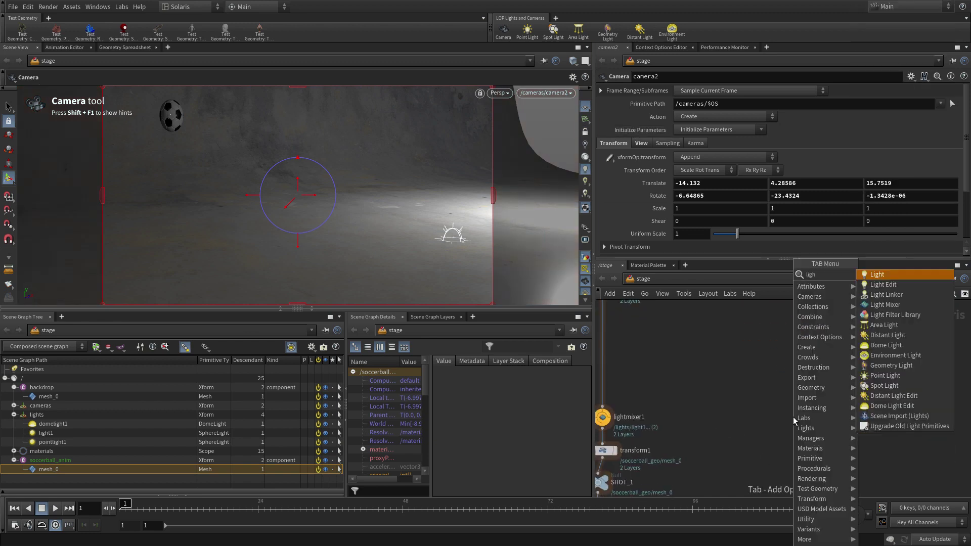
key(Down)
key(Down)
key(Down)
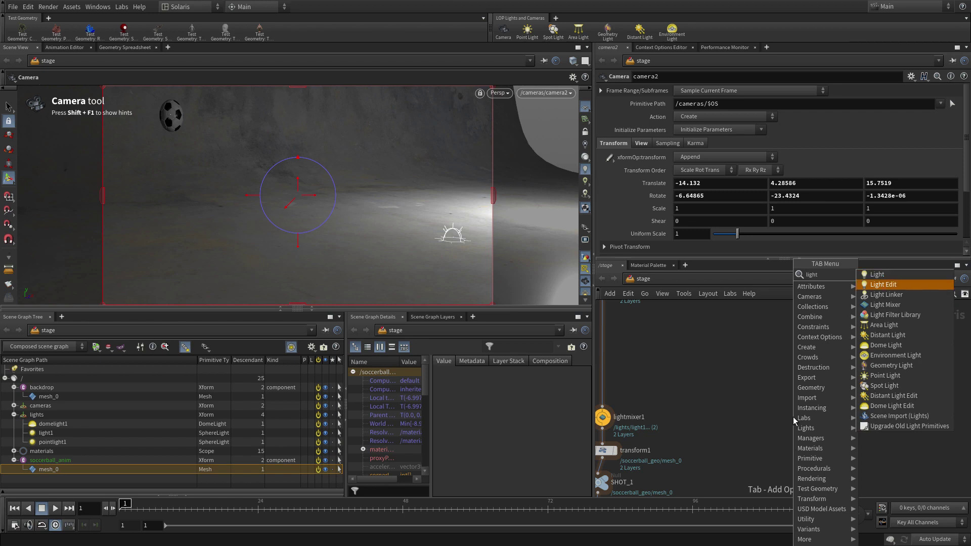
key(Return)
click(792, 416)
click(815, 384)
click(818, 349)
click(816, 377)
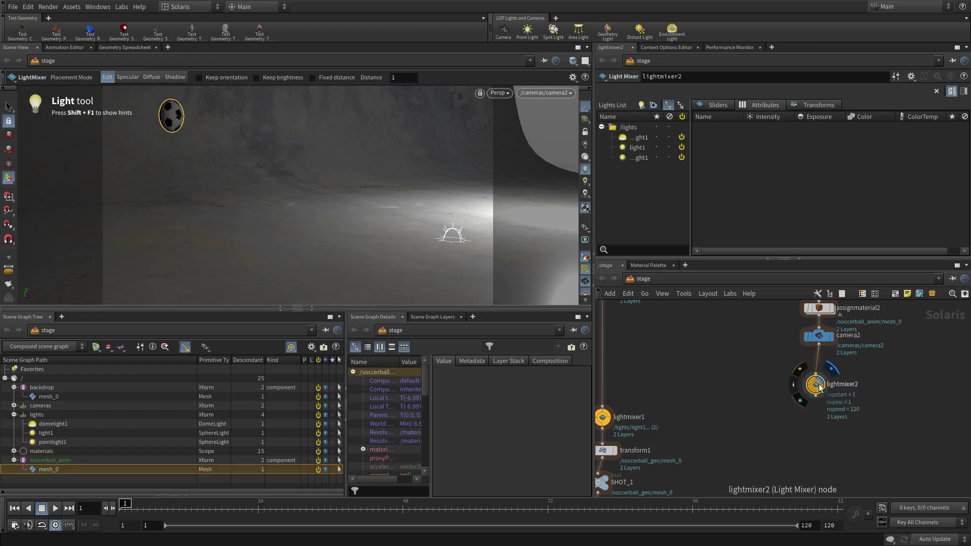
click(817, 386)
Load the dome light, light1 and pointlight1 into the mixer and show their Transforms
click(638, 137)
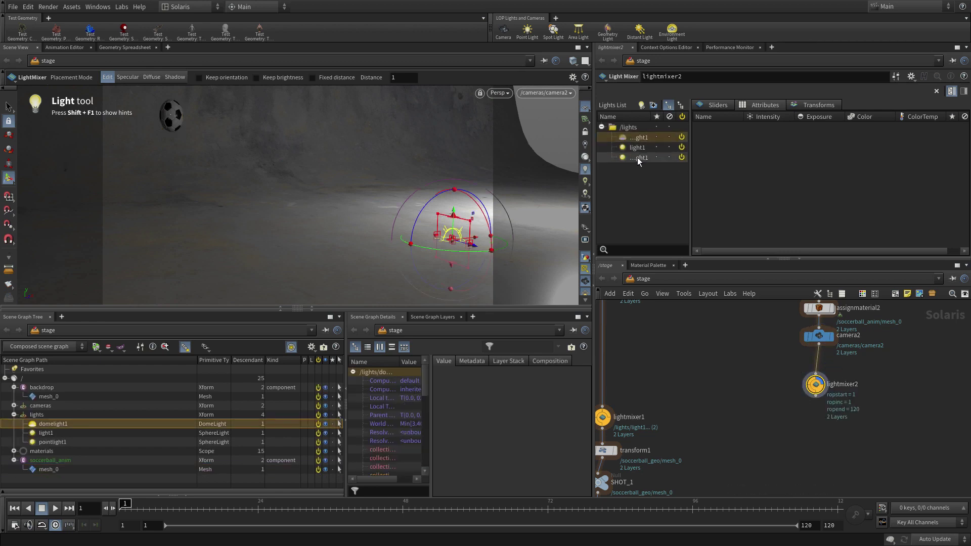
shift+click(638, 157)
drag(636, 141, 769, 142)
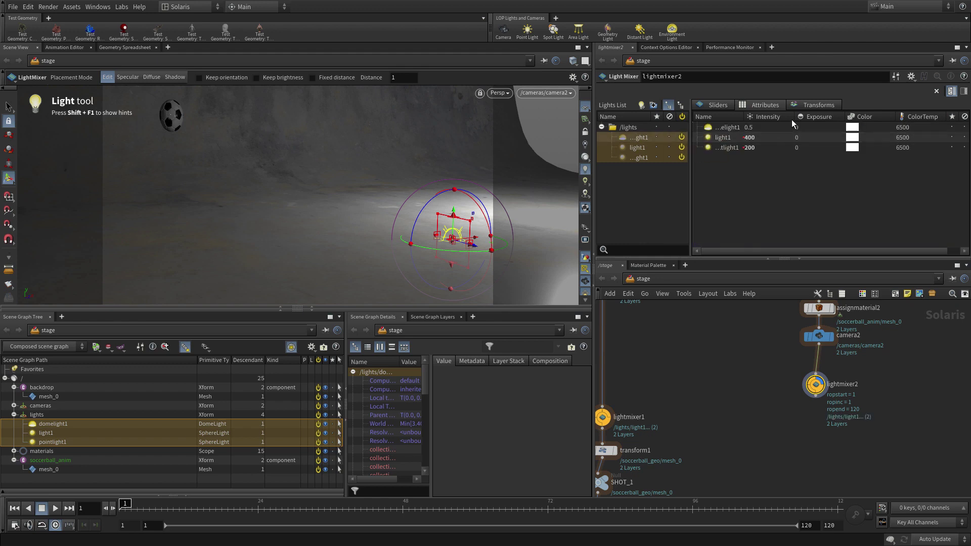
click(803, 104)
click(712, 146)
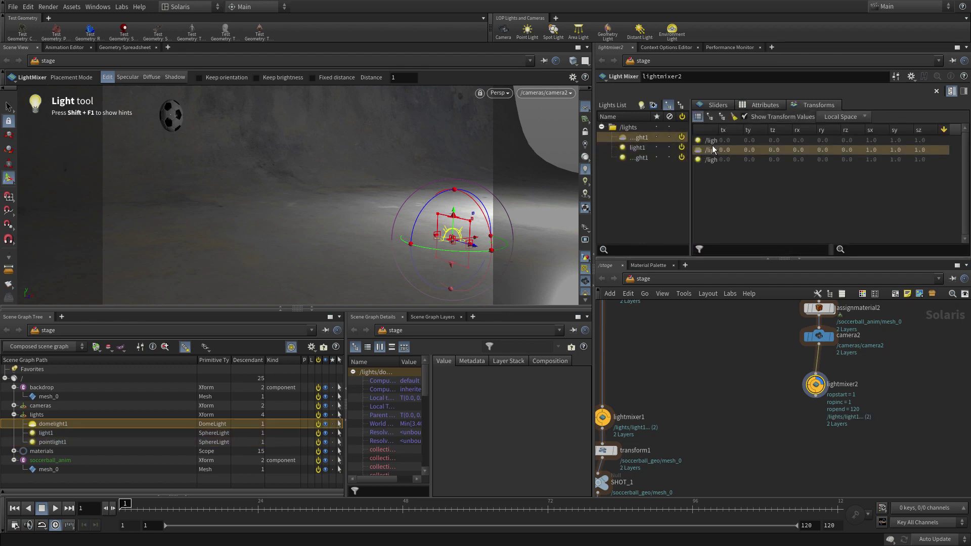
click(714, 159)
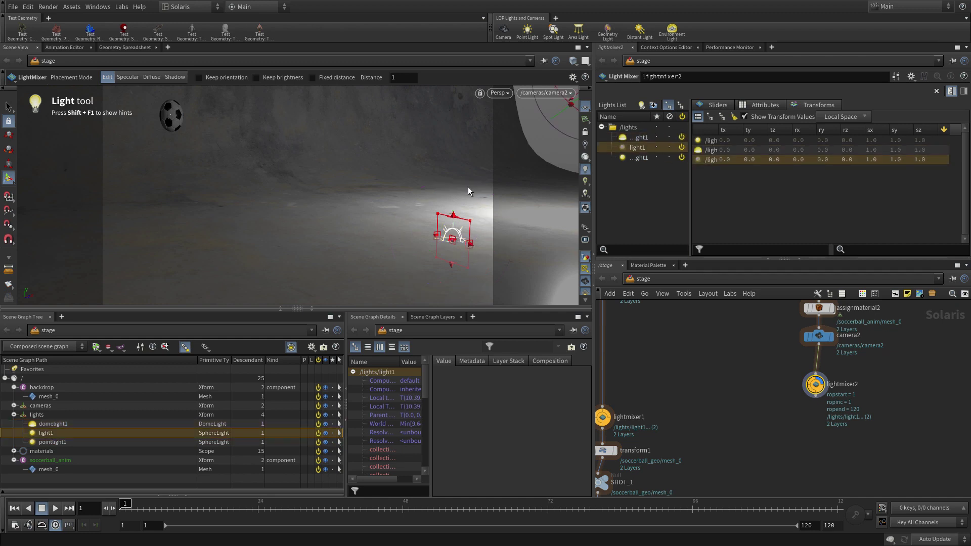
At frame 74, place light1 and pointlight1 by picking points on the soccer ball
drag(345, 508, 560, 510)
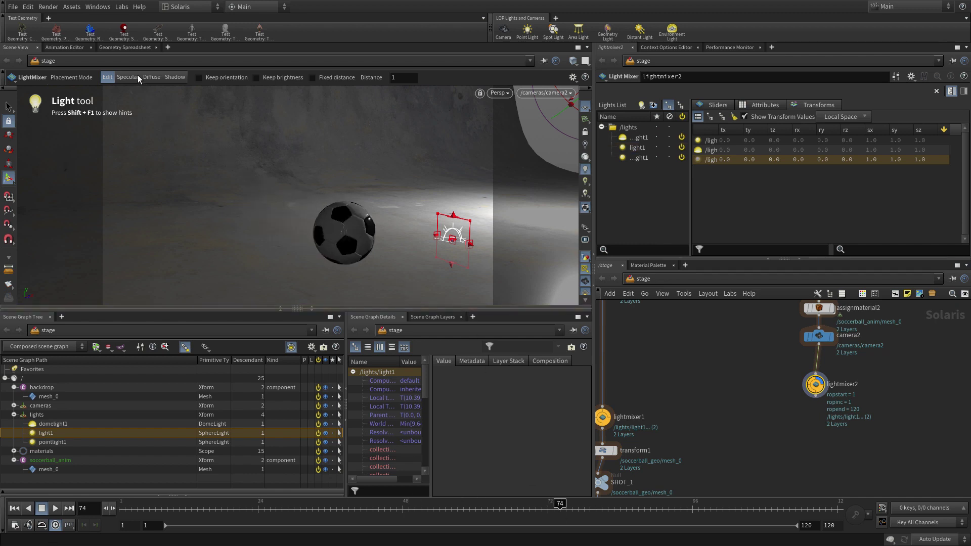
click(364, 212)
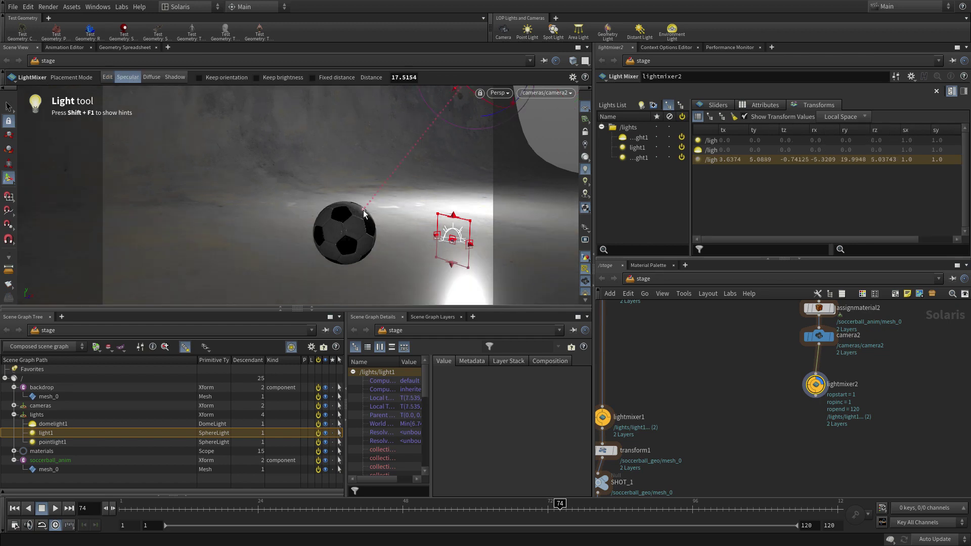
click(707, 141)
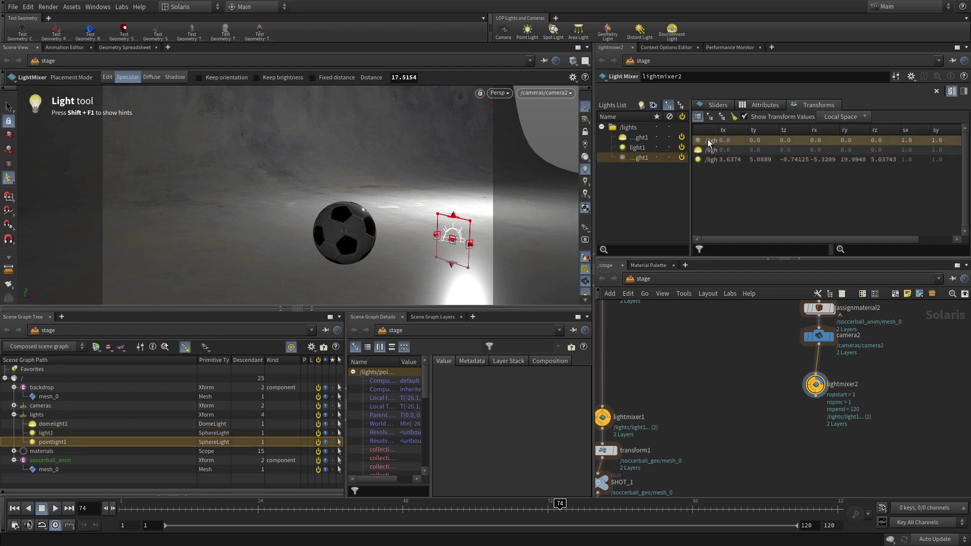
click(329, 226)
click(325, 215)
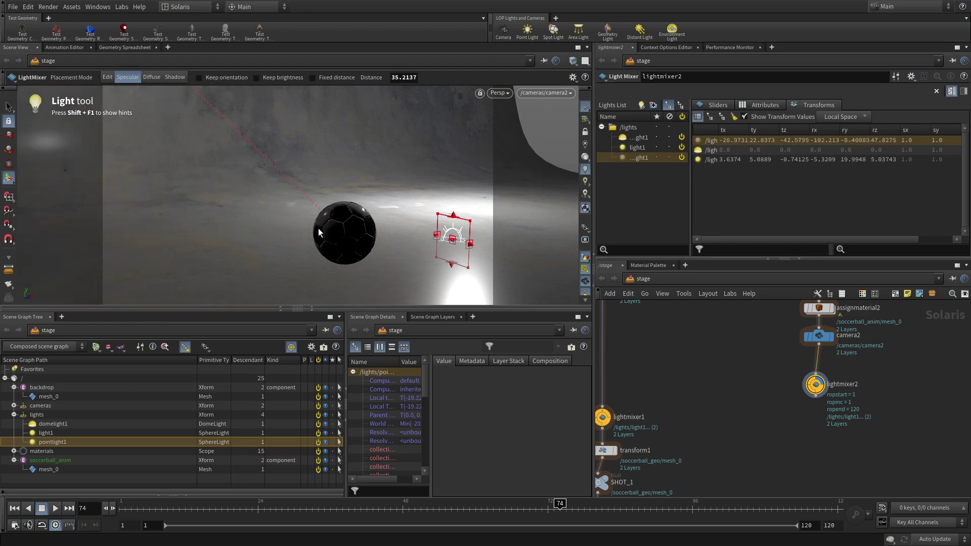
click(319, 232)
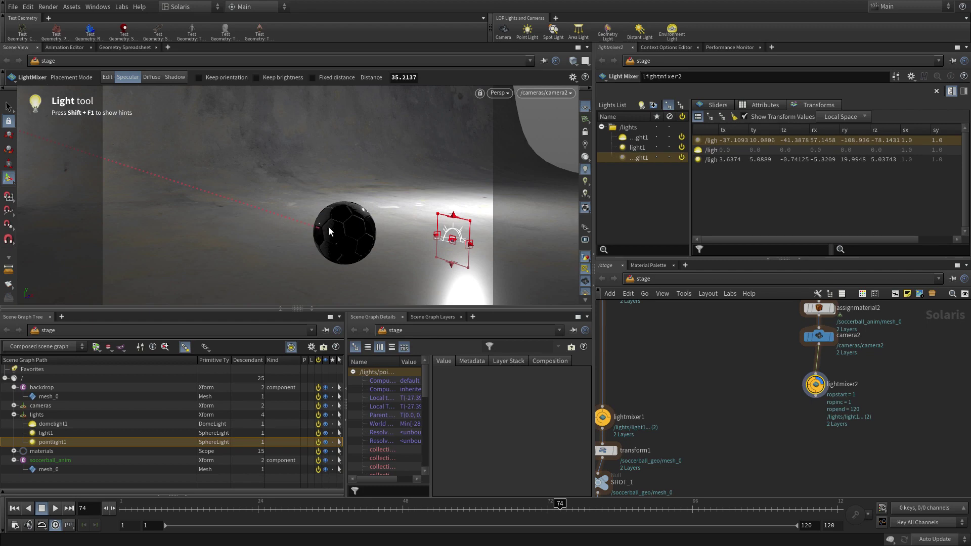
click(373, 227)
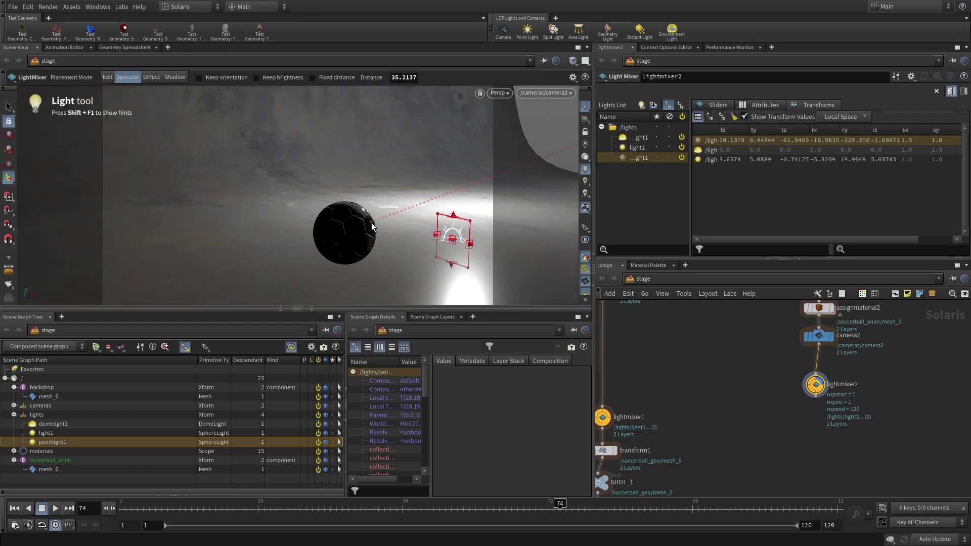
click(724, 160)
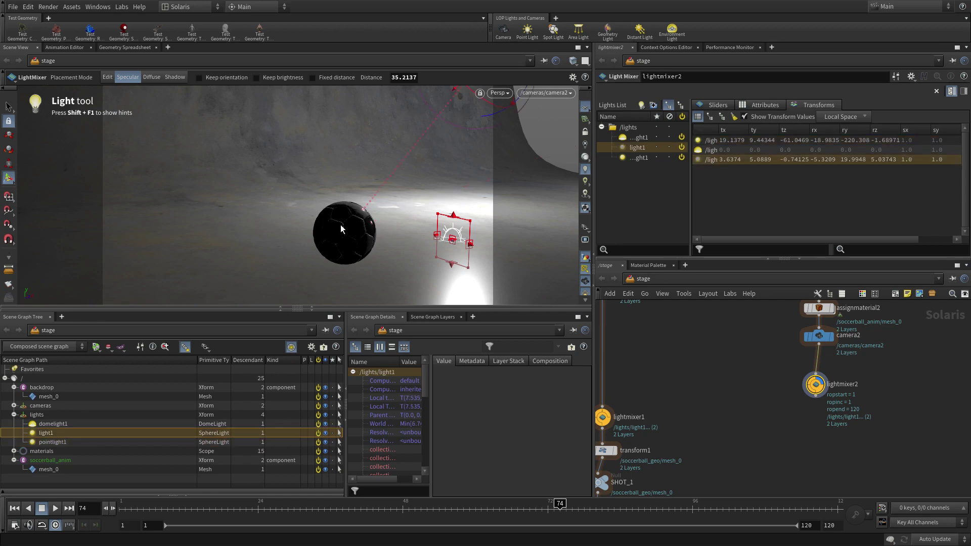
click(326, 216)
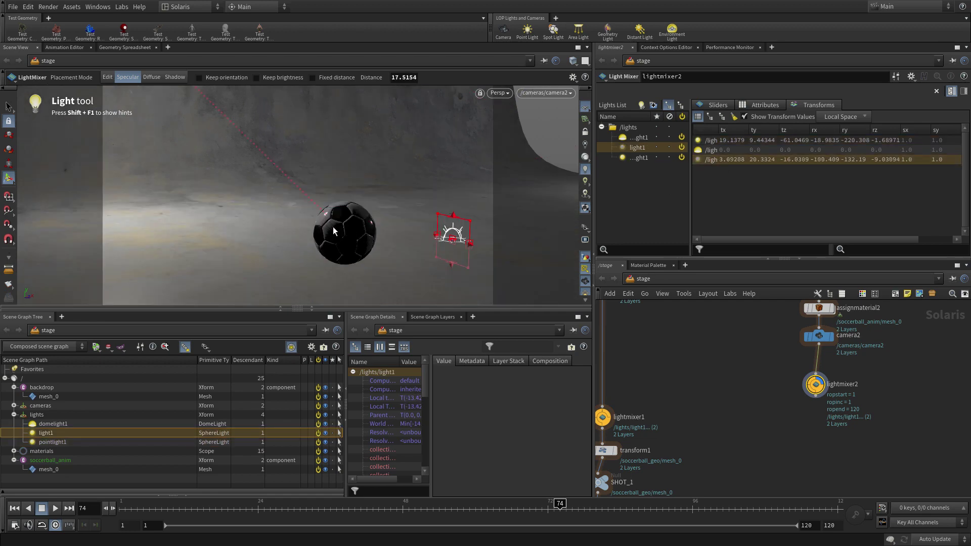
click(333, 230)
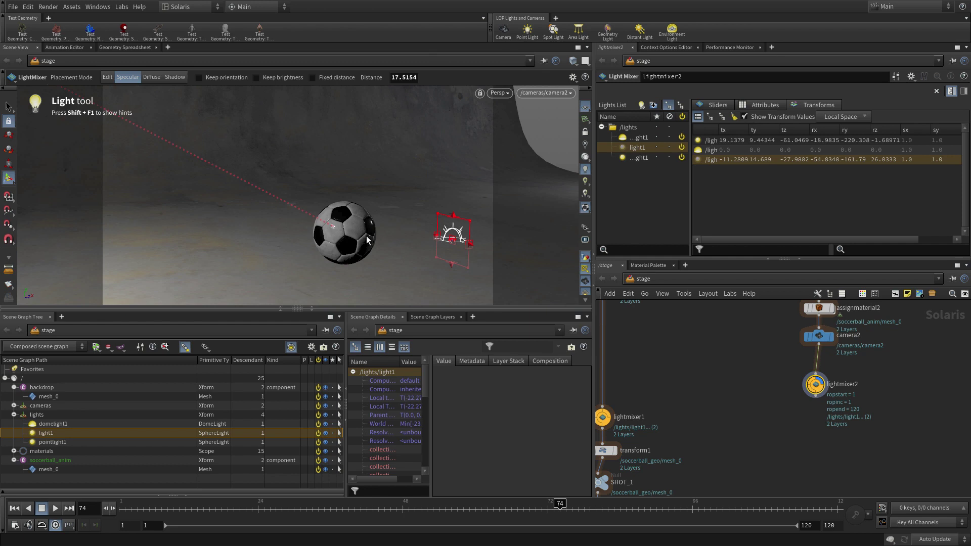
Check the lighting across frames up to 120 and enable high-quality viewport lighting with shadows
drag(494, 508, 79, 502)
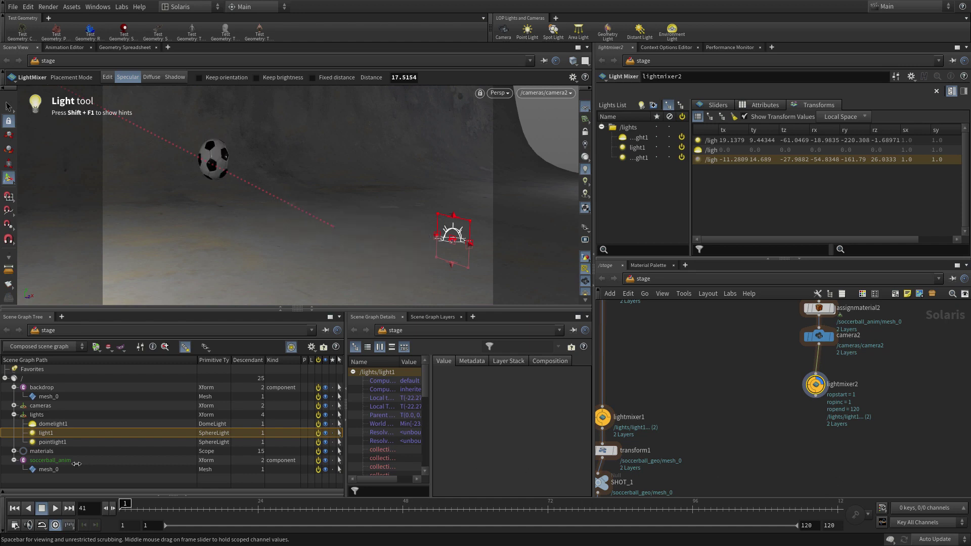
drag(827, 475, 863, 477)
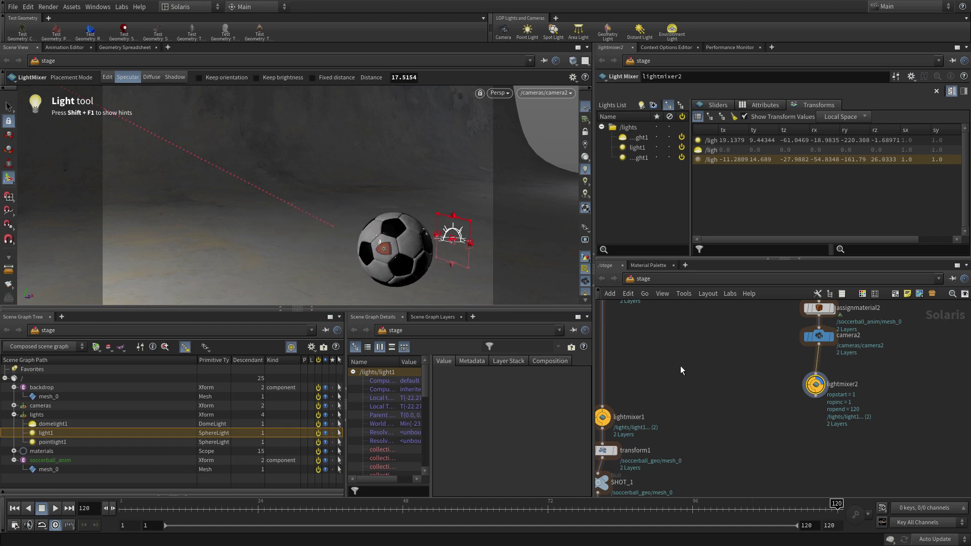
click(584, 194)
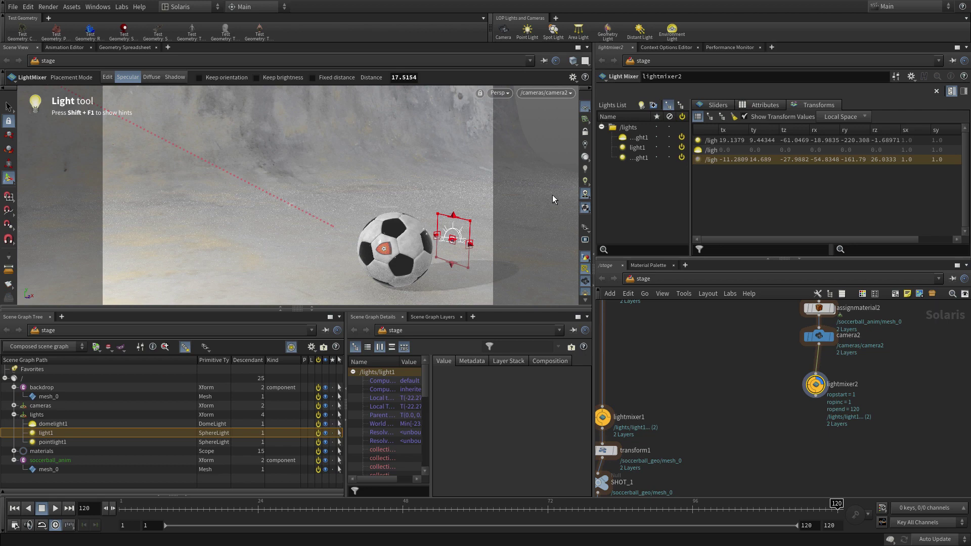
Render the viewport with Karma, solo pointlight1, light1 and the dome light in turn, then un-solo
click(490, 96)
click(514, 144)
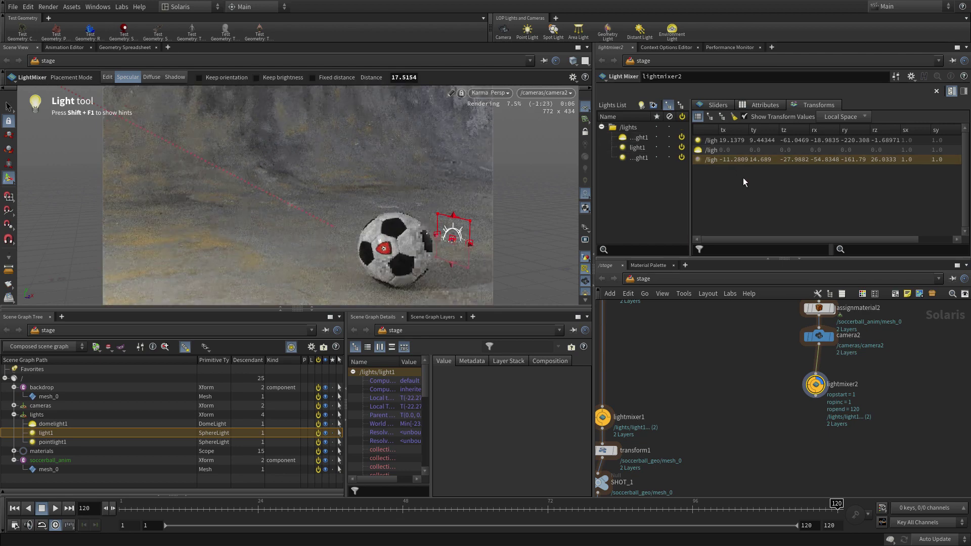
click(717, 105)
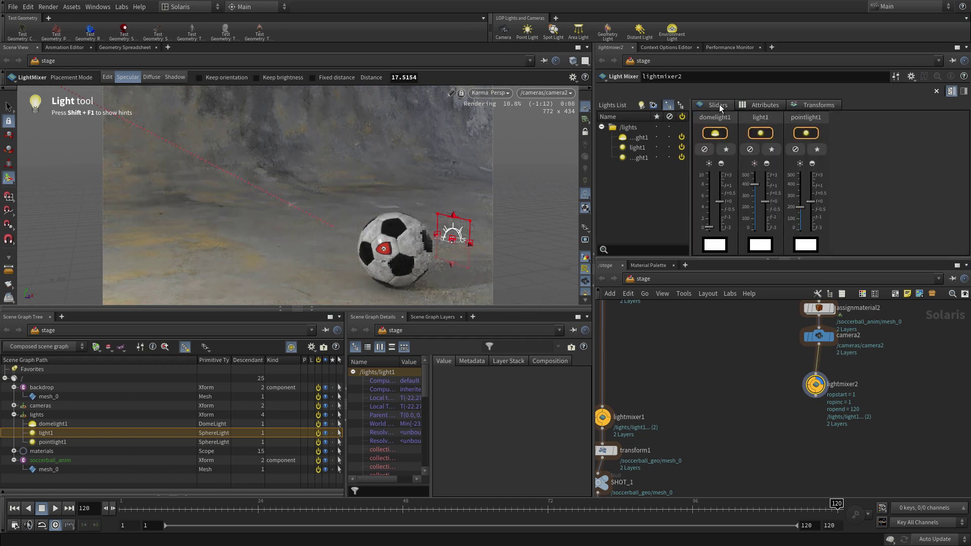
click(816, 150)
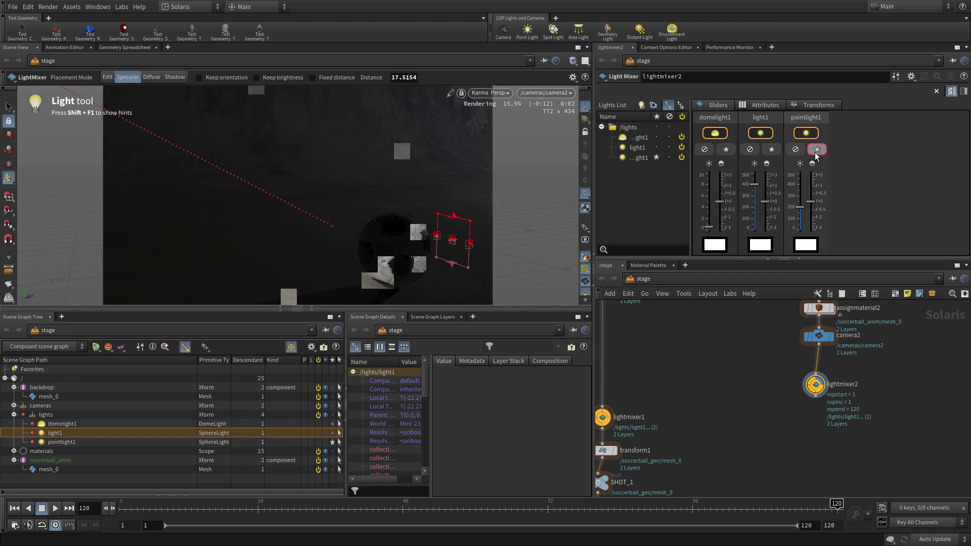
click(774, 150)
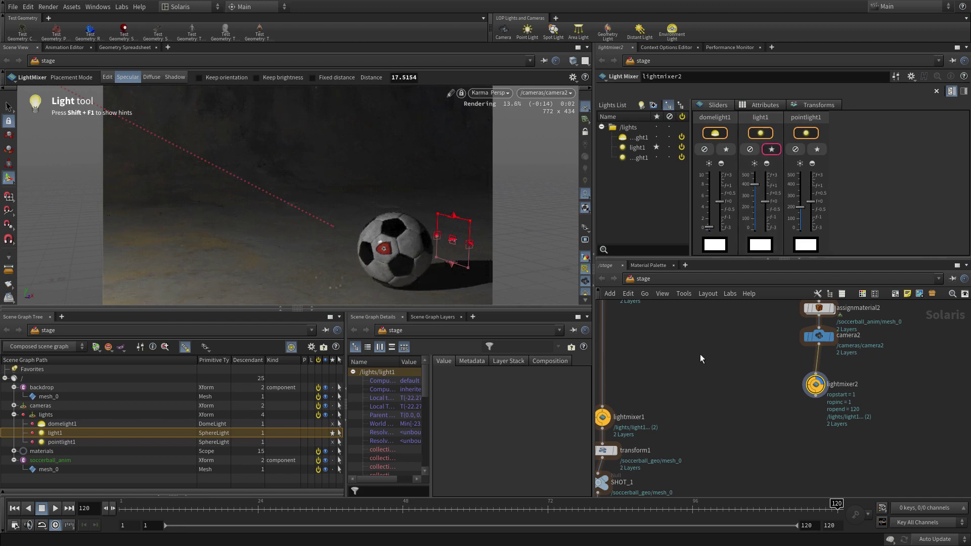
click(726, 149)
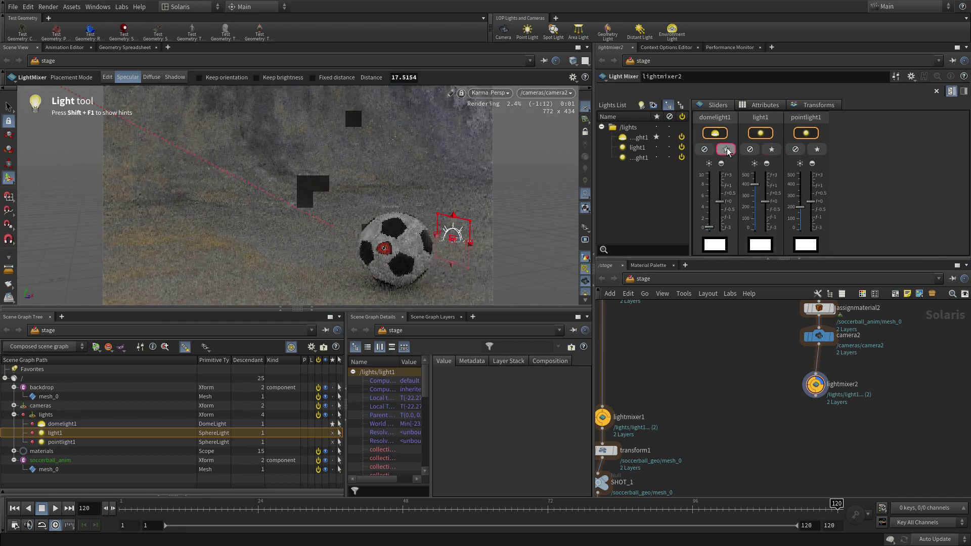
click(727, 149)
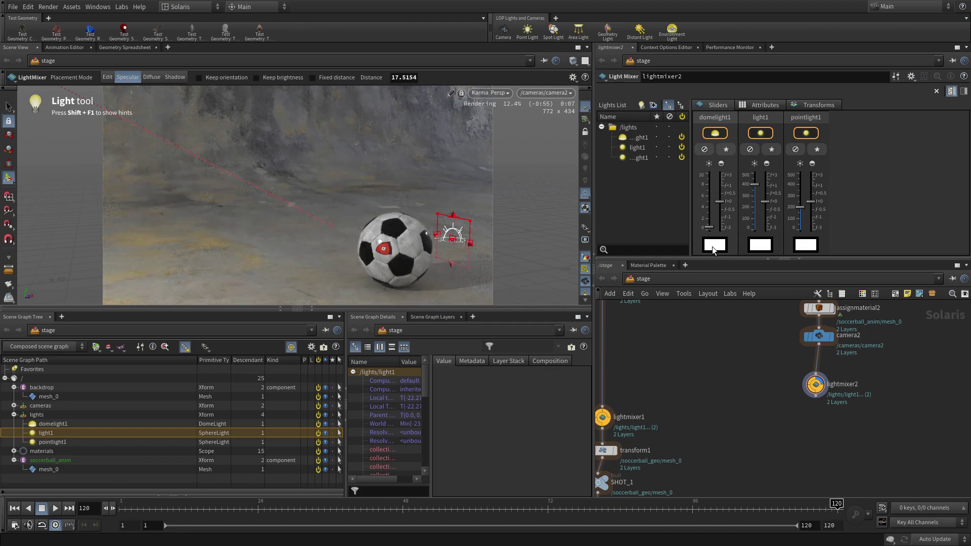
Alt-copy SHOT_1, karmarendersettings and usdrender_rop1 and wire the new SHOT_2 to lightmixer2
middle_drag(792, 473, 785, 387)
drag(679, 481, 910, 362)
key(alt)
mouse_move(699, 398)
click(903, 313)
click(906, 351)
Set karmarendersettings1's camera to /cameras/camera2
click(913, 393)
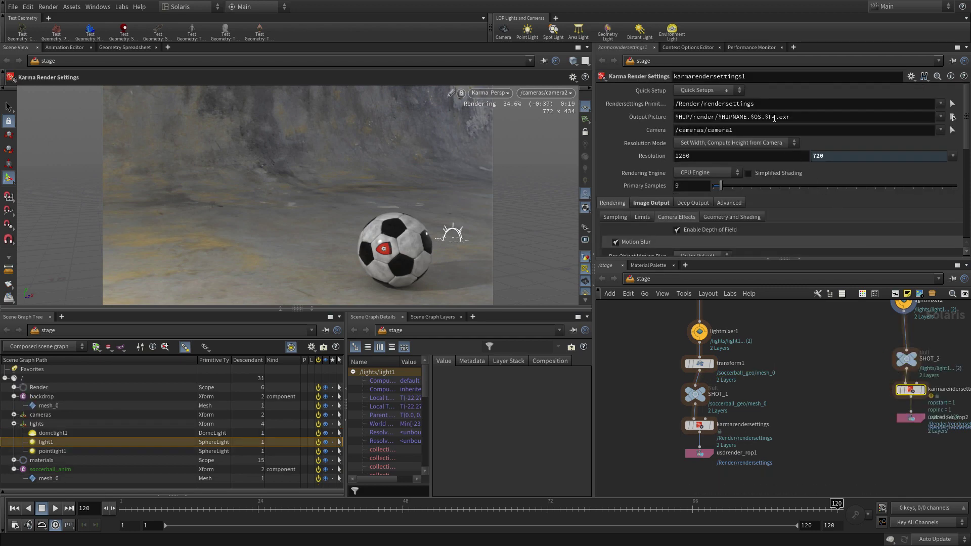
click(941, 129)
click(949, 142)
click(848, 435)
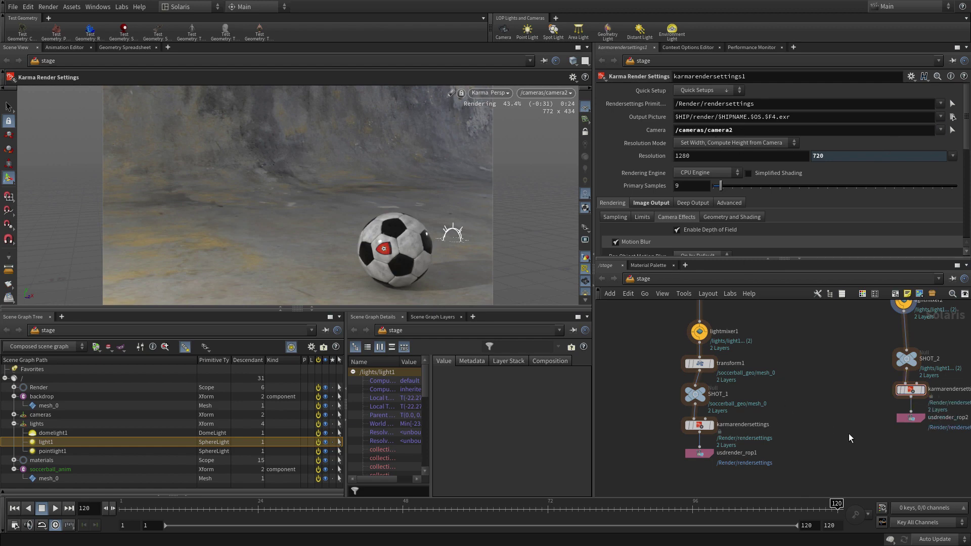
click(909, 417)
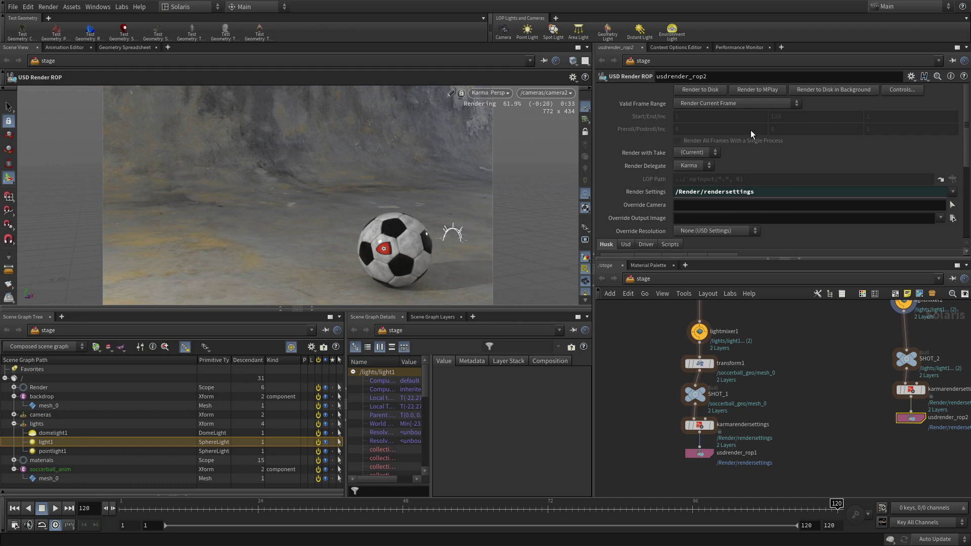
Set usdrender_rop2 to Render Specific Frame Range with Start/End/Inc 1, 120, 1
click(695, 103)
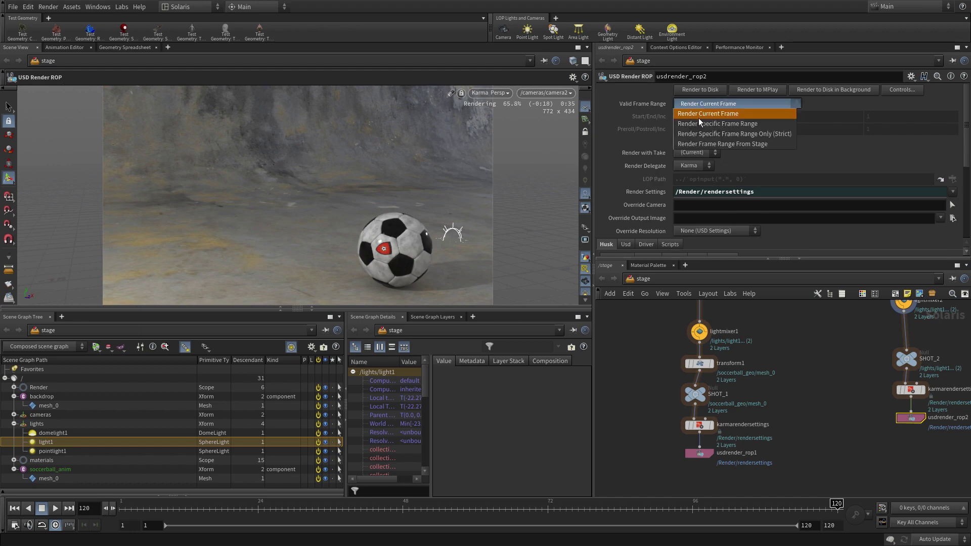
click(698, 119)
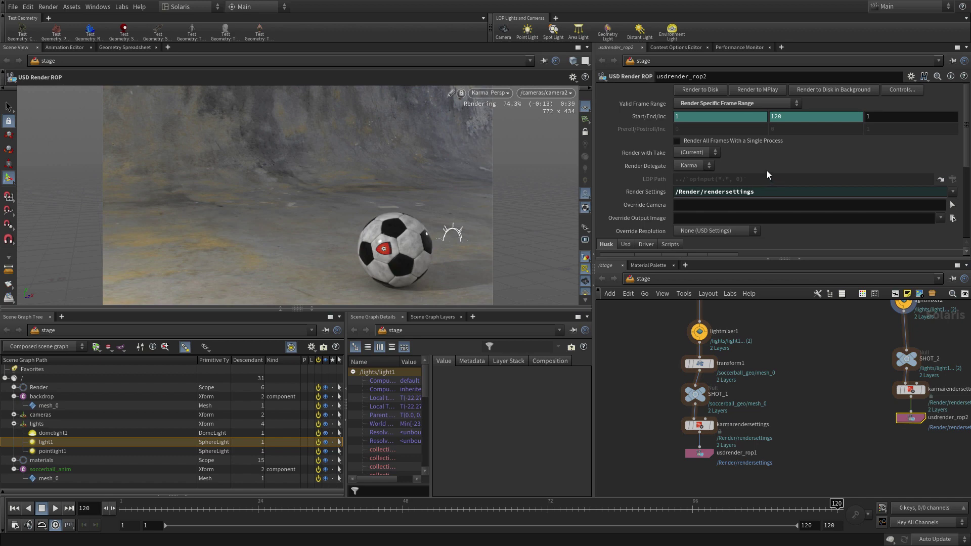
scroll(766, 171, down, 3)
scroll(766, 172, up, 3)
Change karmarendersettings1's Output Picture to $HIP/render/anim/soccerball_anim_$F2.exr
click(910, 391)
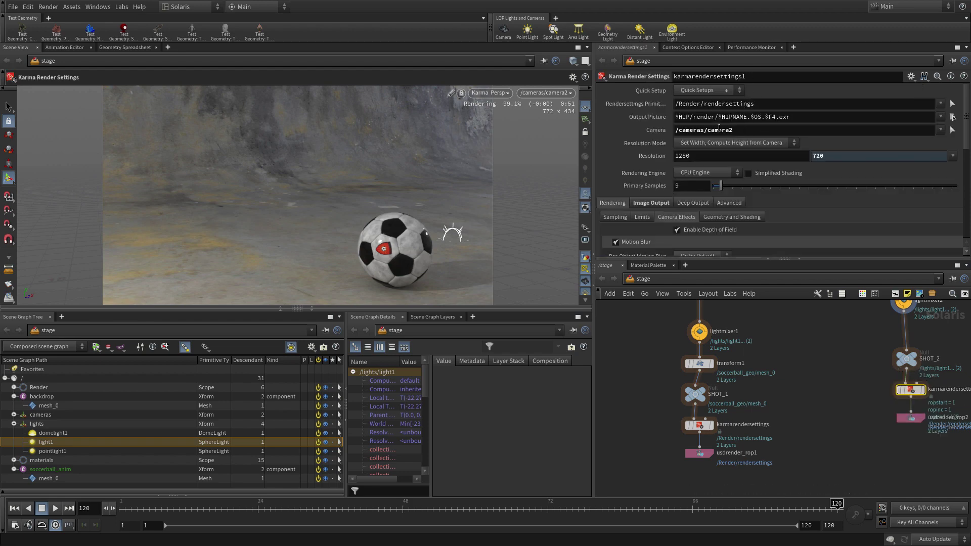
drag(775, 117, 715, 121)
text(anim)
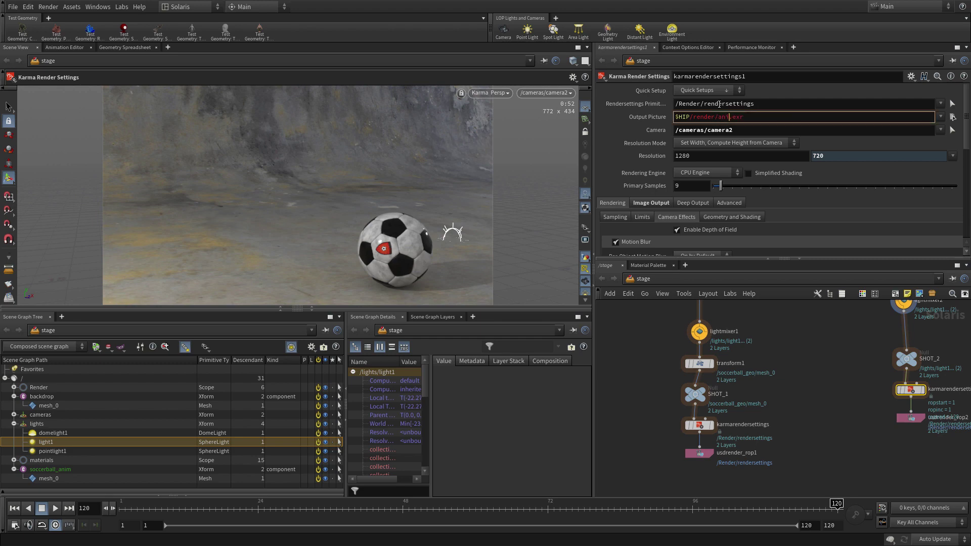
text(/socc)
text(r)
key(BackSpace)
text(erball)
text(_anim_$F2)
key(Escape)
key(Return)
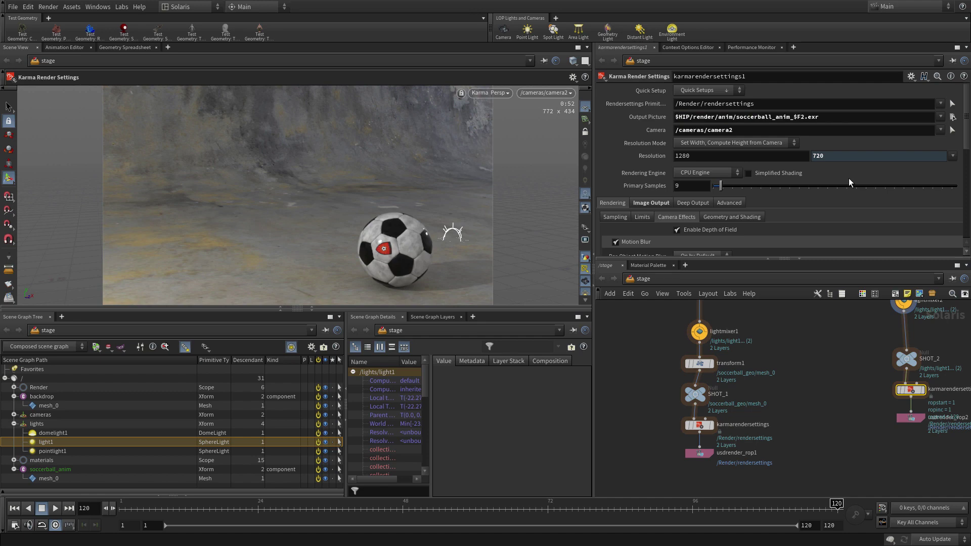
Set the display flag on karmarendersettings1 in the SHOT_2 branch
click(908, 417)
key(space)
drag(853, 389, 707, 424)
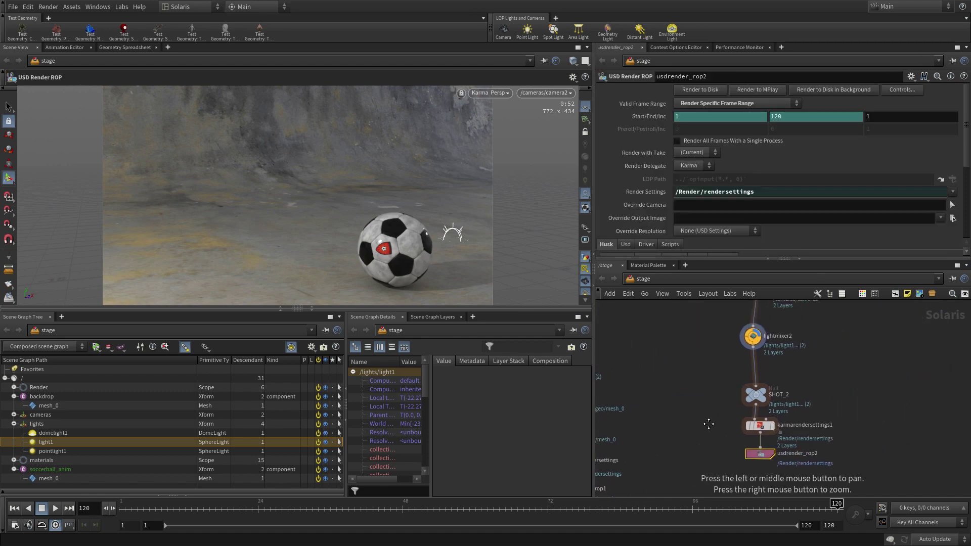
scroll(709, 421, up, 1)
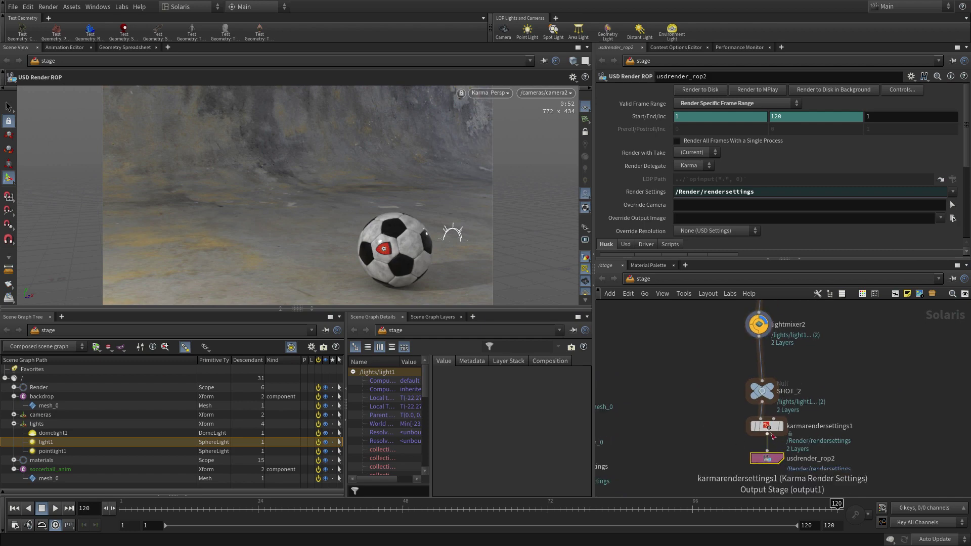
click(784, 408)
click(771, 428)
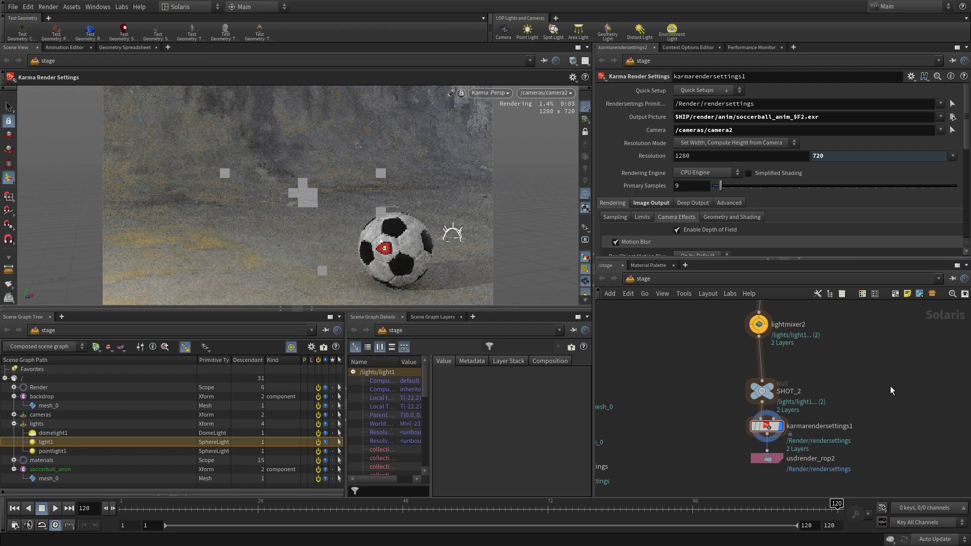
Launch usdrender_rop2's Render to Disk for frames 1–120 and move the progress window aside
click(765, 459)
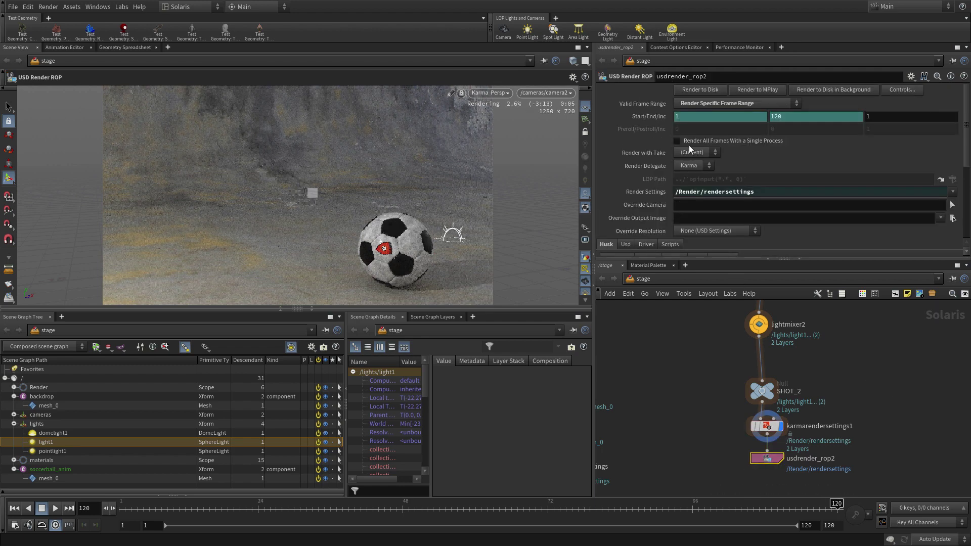
click(695, 91)
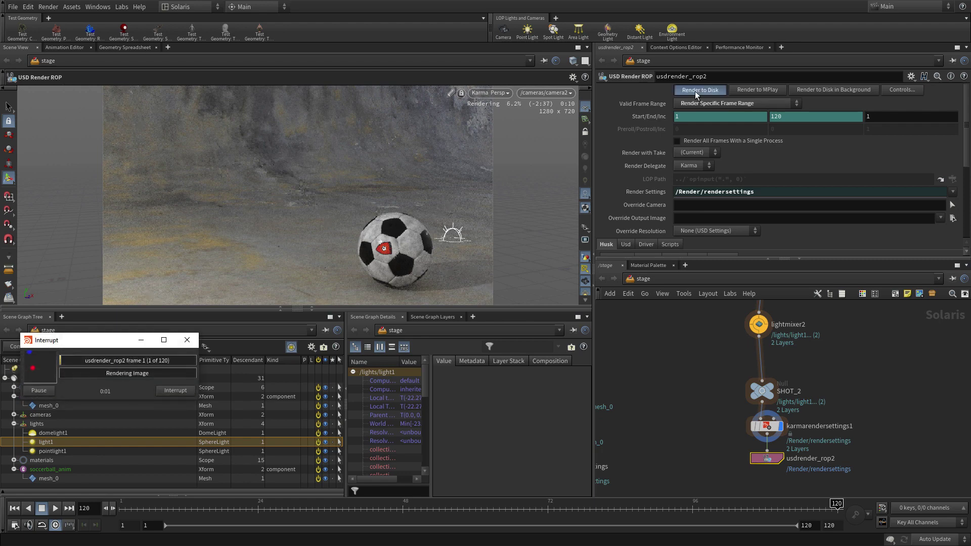
drag(108, 345, 203, 236)
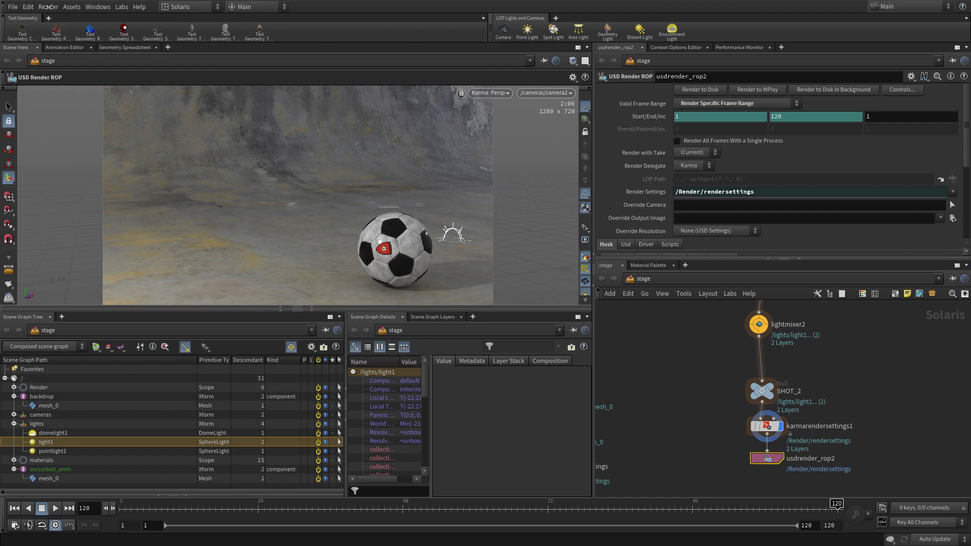
Load soccerball_anim_$F.exr frames 1–120 from render/anim into MPlay via Load Disk Files
click(48, 6)
mouse_move(46, 115)
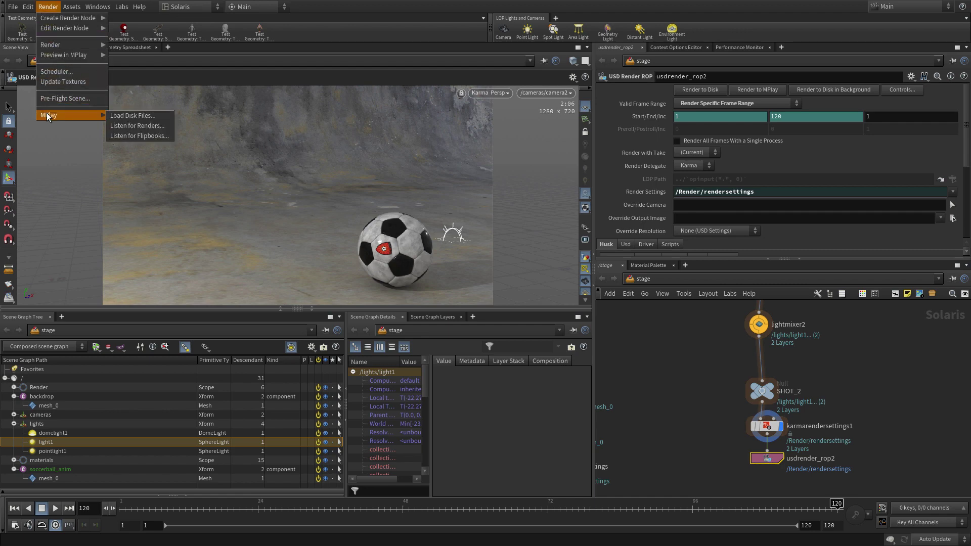
click(131, 116)
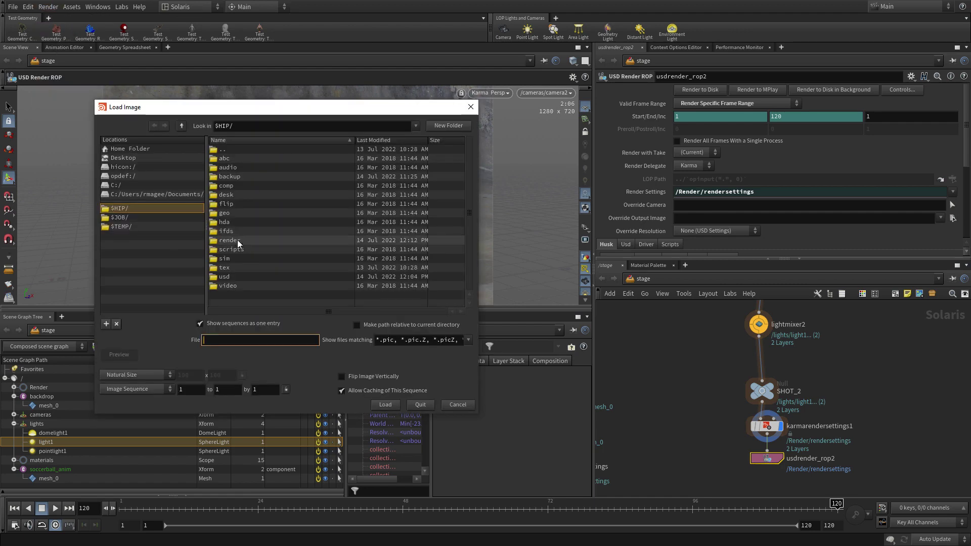
double_click(230, 240)
double_click(230, 158)
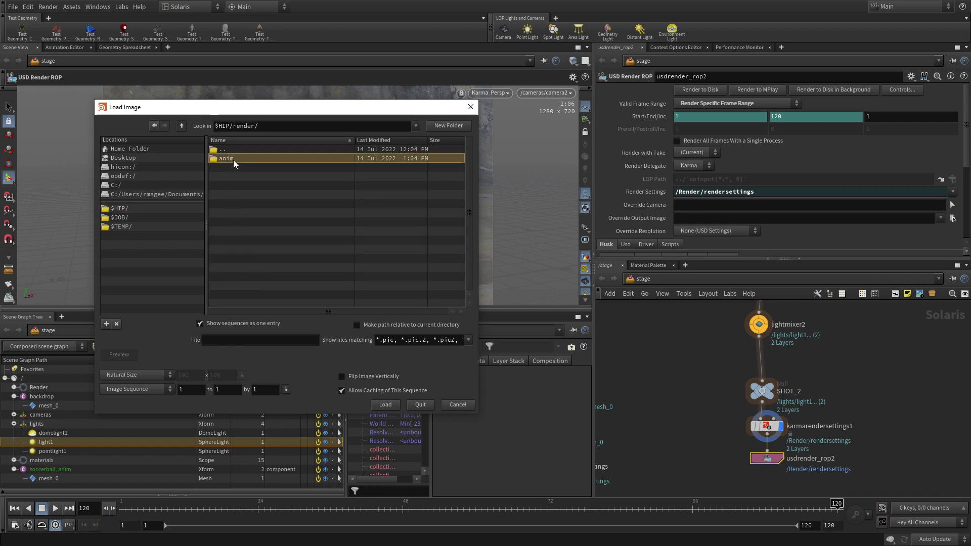
click(232, 157)
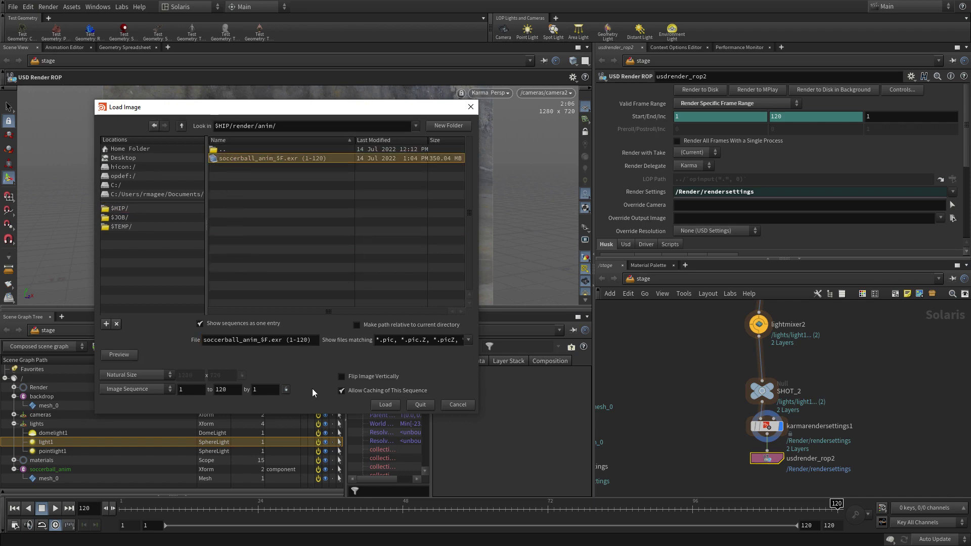
click(385, 404)
Reposition the MPlay window to reveal its timeline and play the soccerball_anim sequence
drag(433, 151, 375, 74)
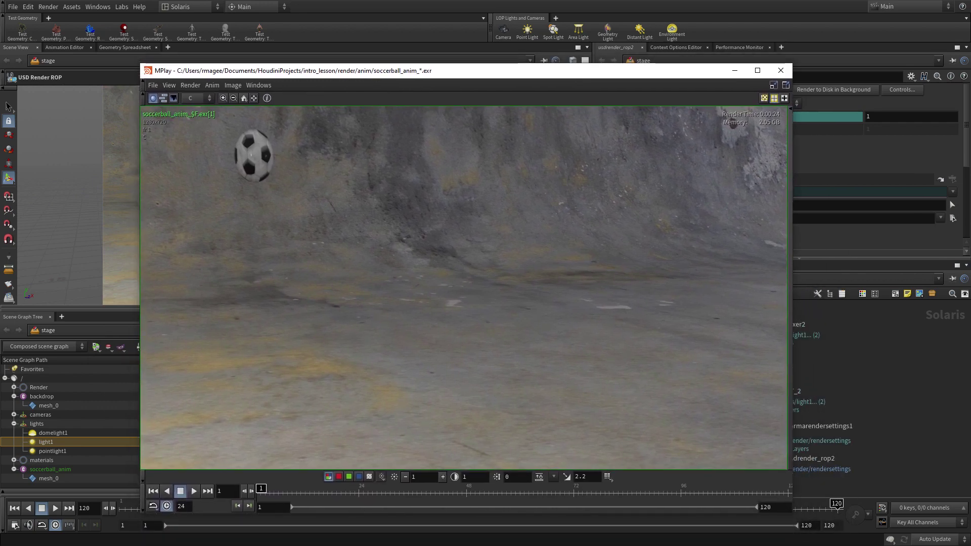
click(194, 491)
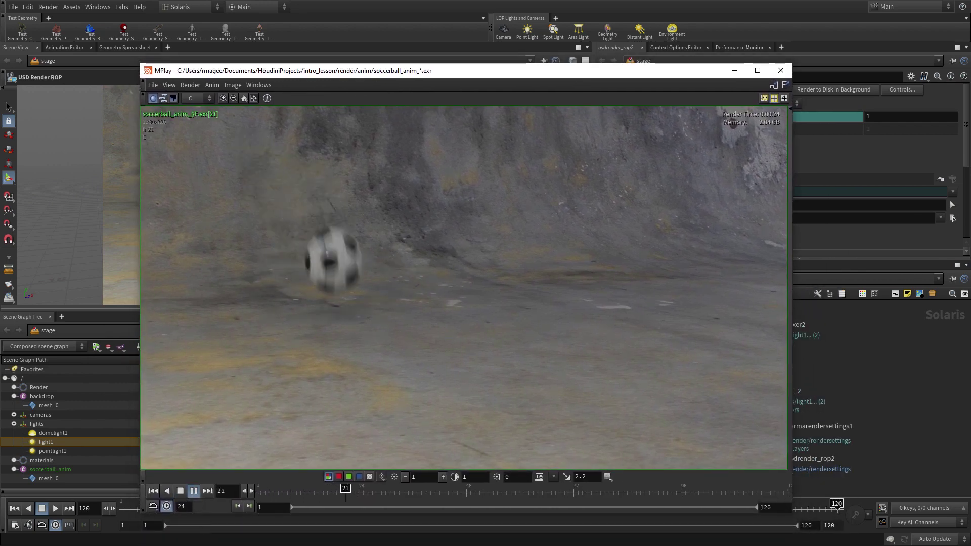